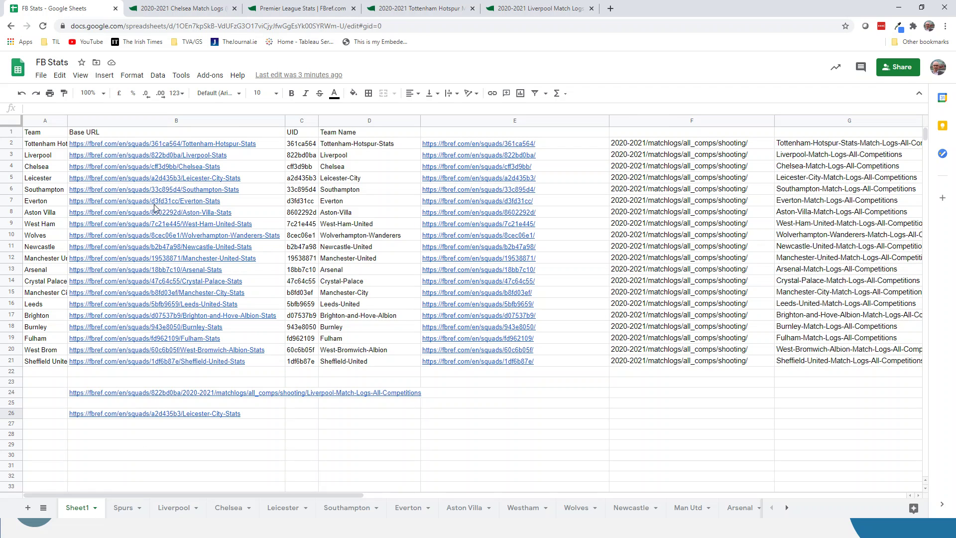
Delete the two leftover URLs in B24 and B26 below the team table
click(96, 393)
key(Delete)
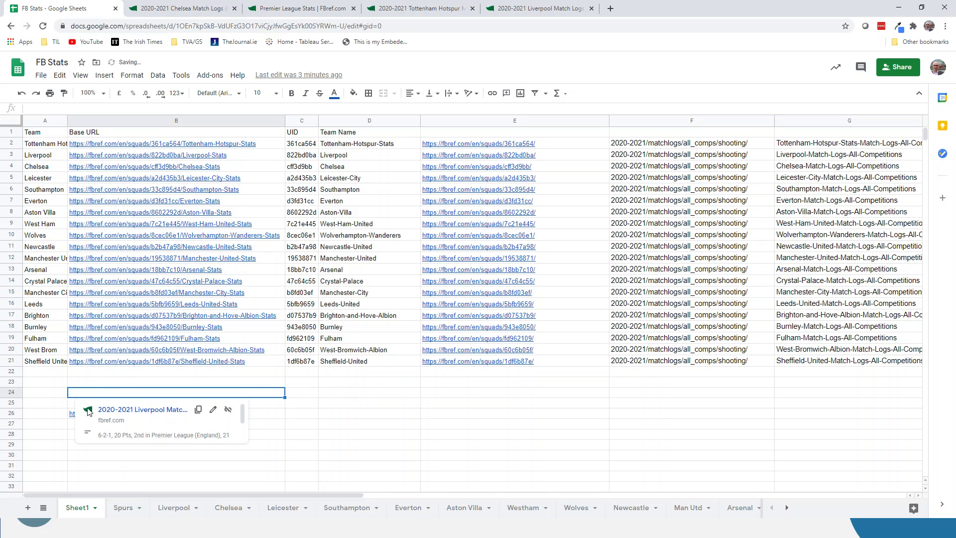
click(77, 414)
key(Delete)
click(121, 384)
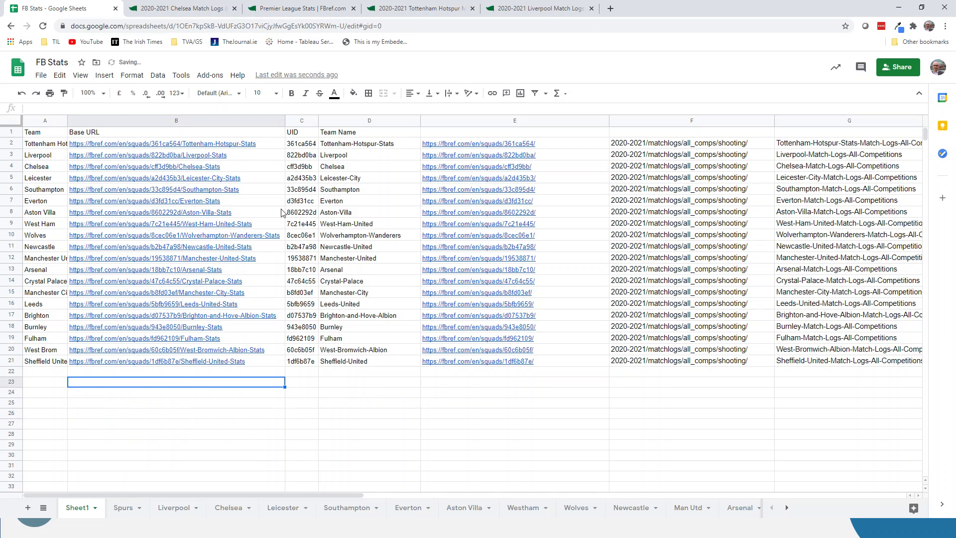
Browse the Spurs, Liverpool, Chelsea, Leicester, Southampton and Aston Villa sheets, ending on Everton
click(130, 513)
click(167, 512)
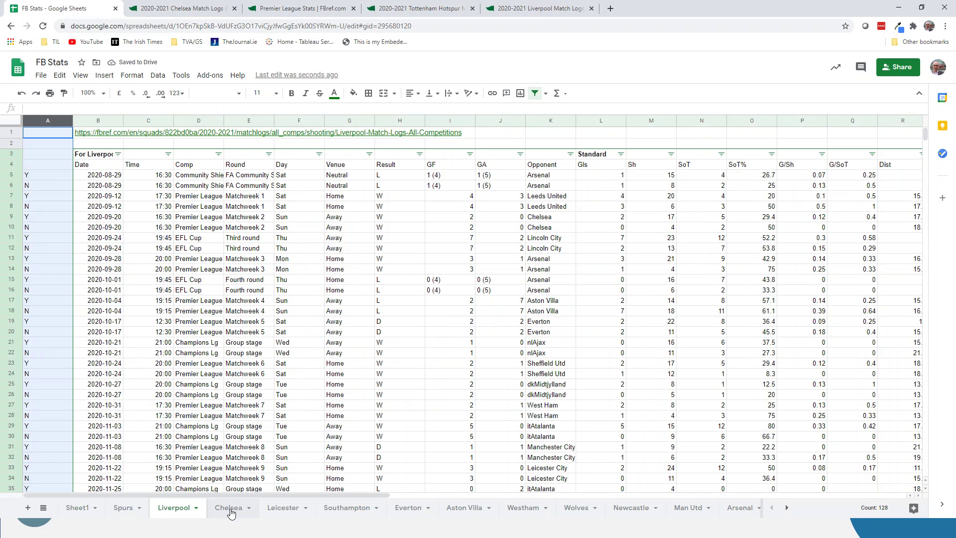
click(129, 512)
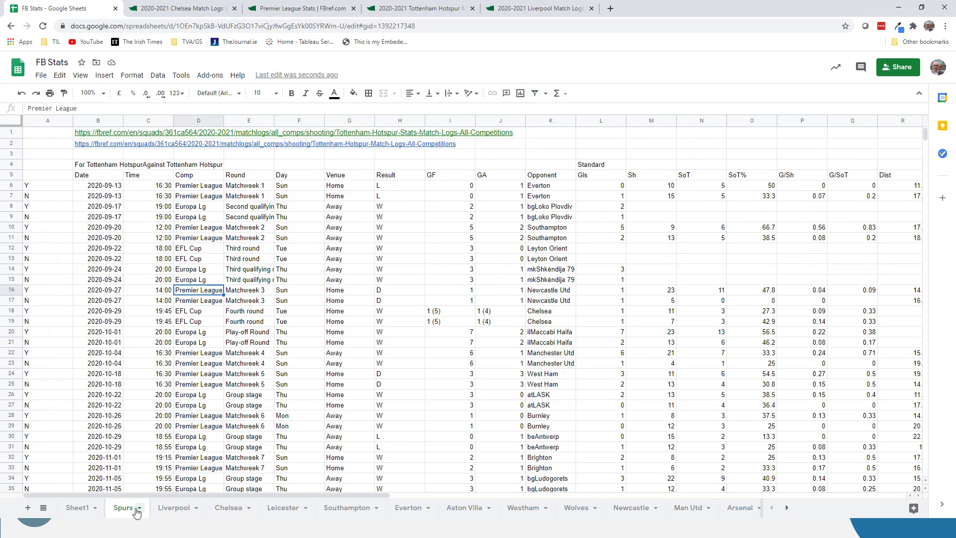
click(175, 510)
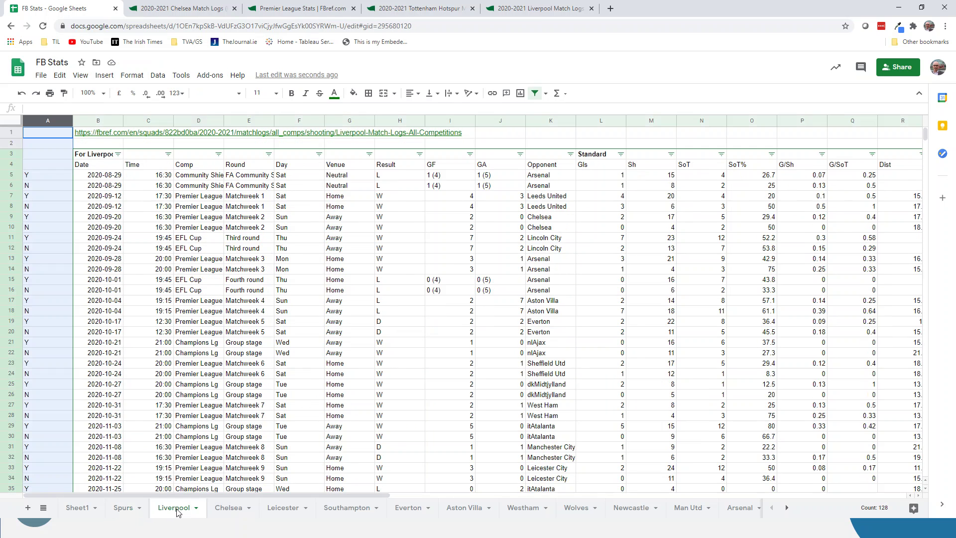
click(225, 509)
click(281, 510)
click(348, 510)
click(413, 516)
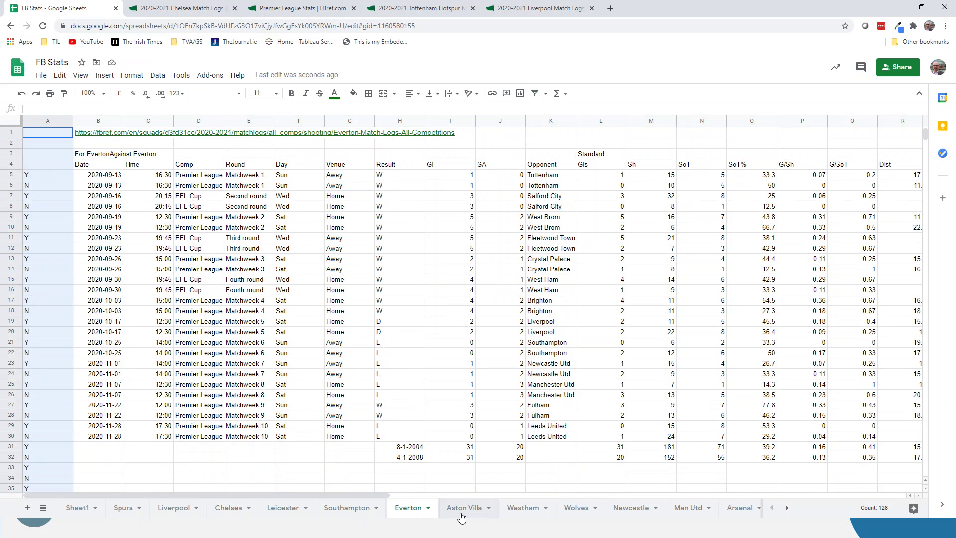
click(462, 516)
click(416, 518)
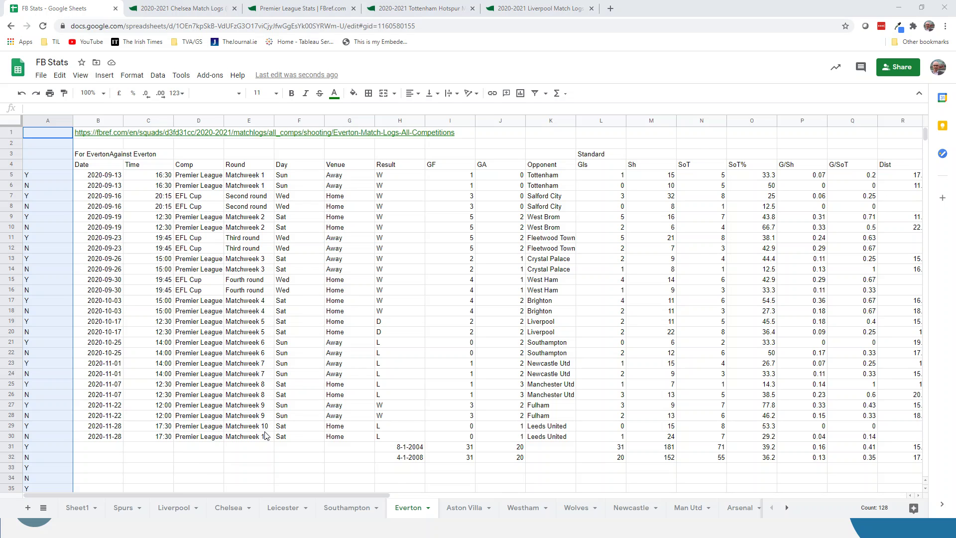
key(alt+Tab)
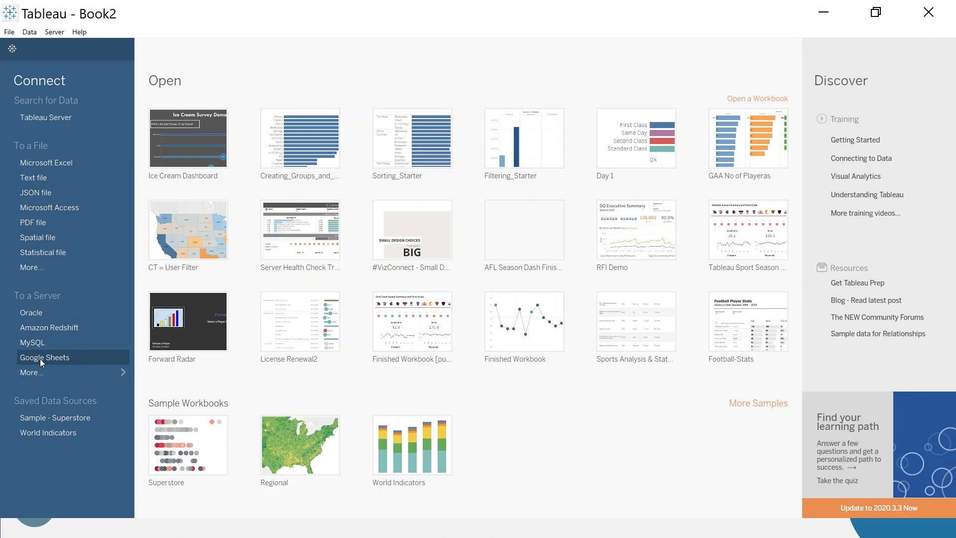
Show the full list of To a Server data connectors
click(37, 372)
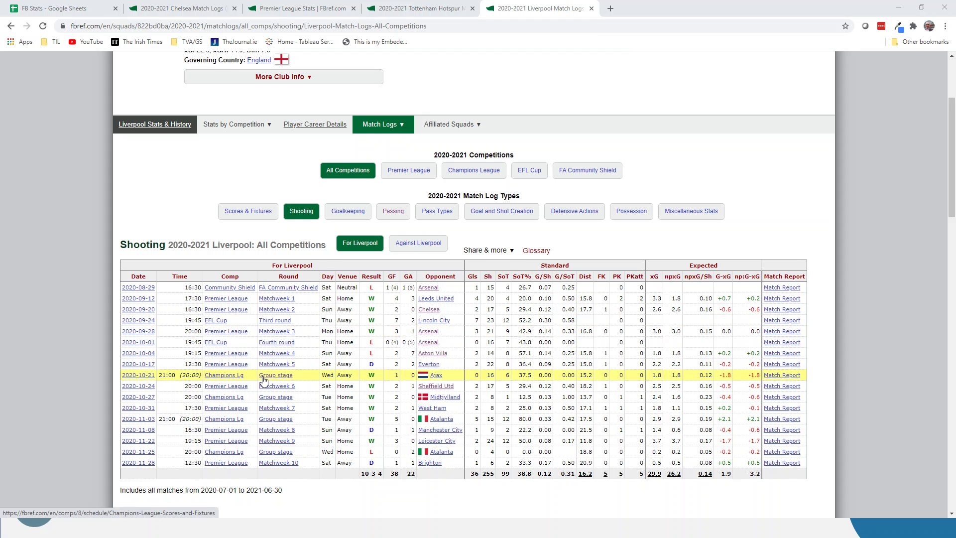
Return from the fbref page to Tableau's Select Your Google Sheet dialog
key(alt+Tab)
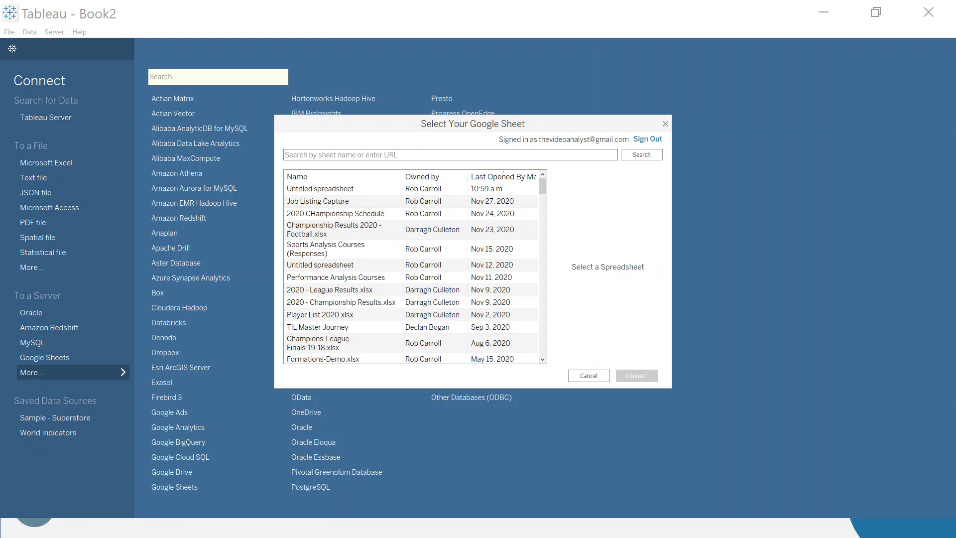
Search the Google Sheet picker for 'fb' and connect to the FB Stats spreadsheet
text(fb)
key(Return)
click(300, 227)
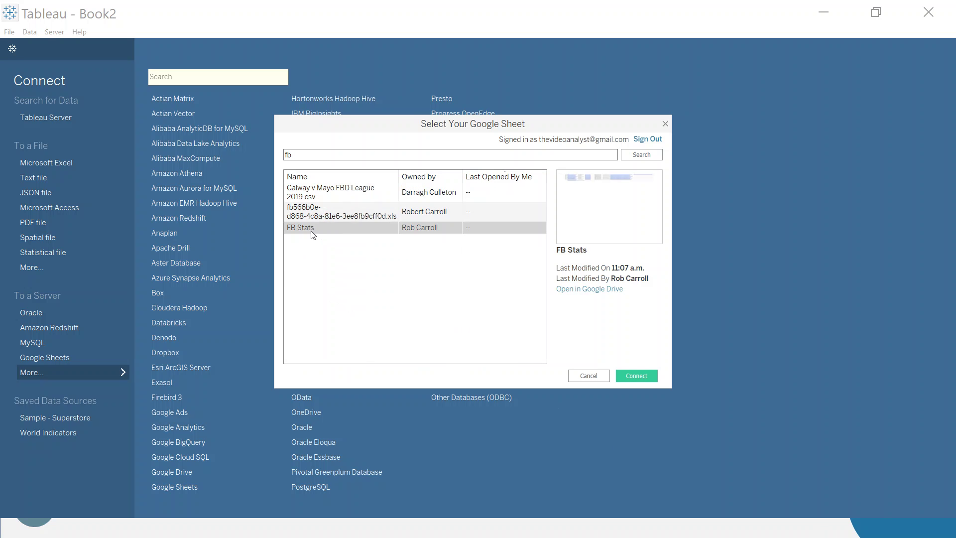
click(642, 375)
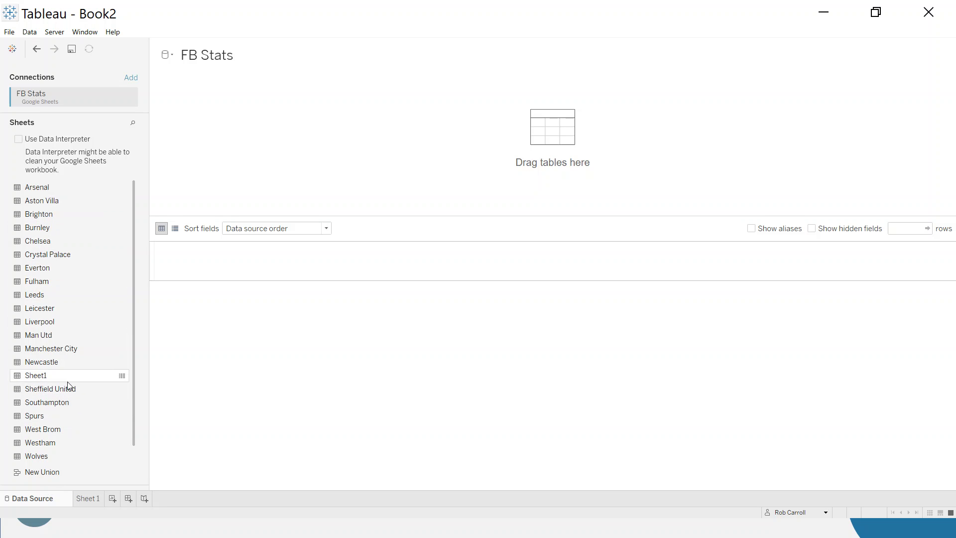
Drag the Arsenal sheet onto the data source canvas
drag(48, 191, 249, 149)
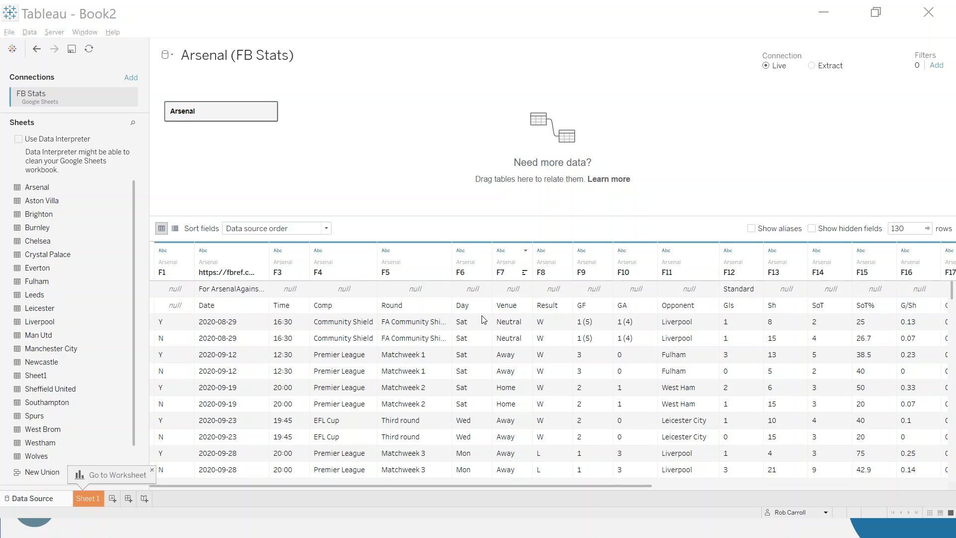
key(alt+Tab)
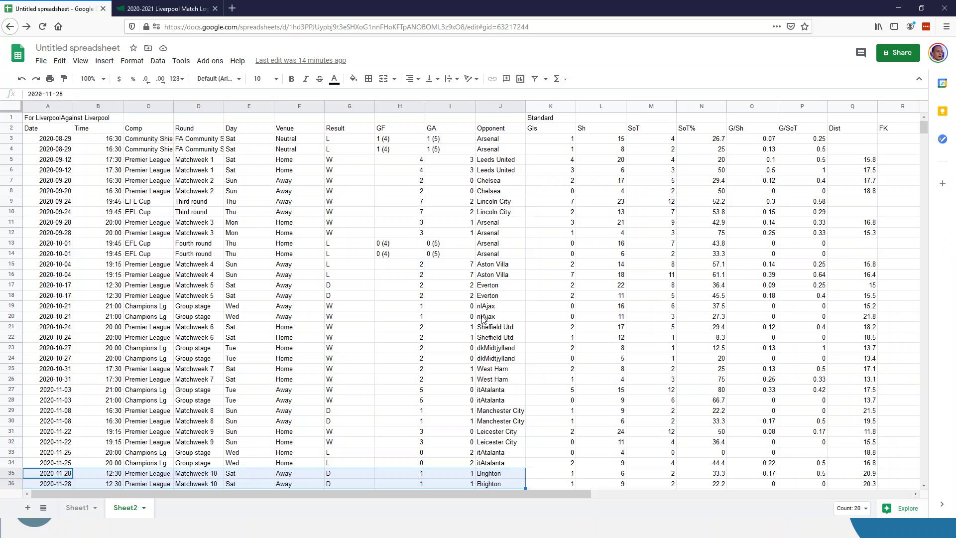
click(131, 117)
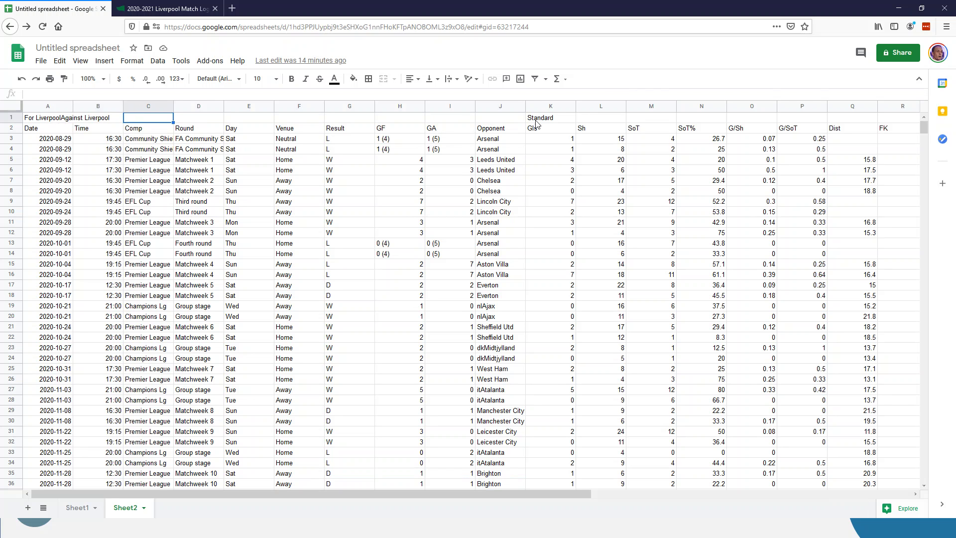
click(551, 119)
drag(554, 131, 608, 134)
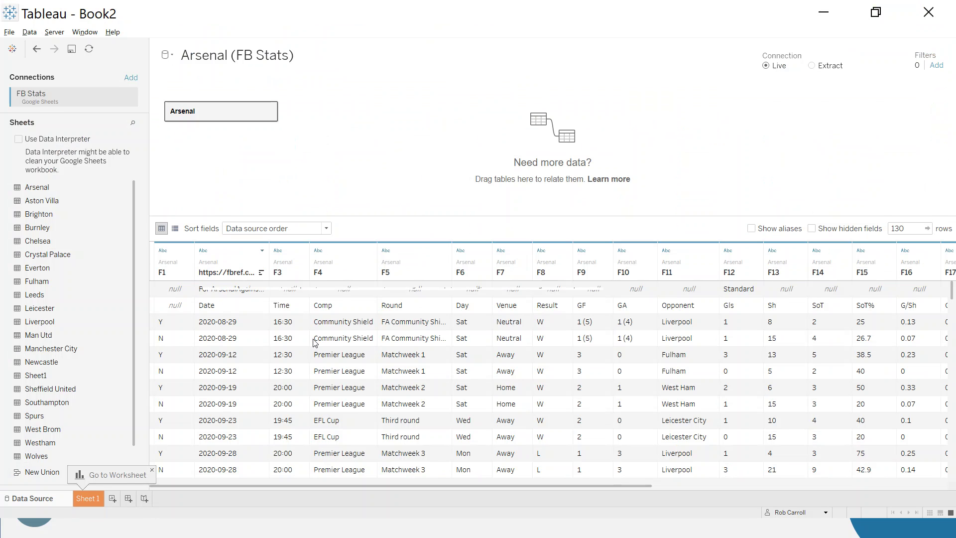
Enable Data Interpreter on Arsenal and check the cleaned F1, Time, Comp and Round columns
click(19, 139)
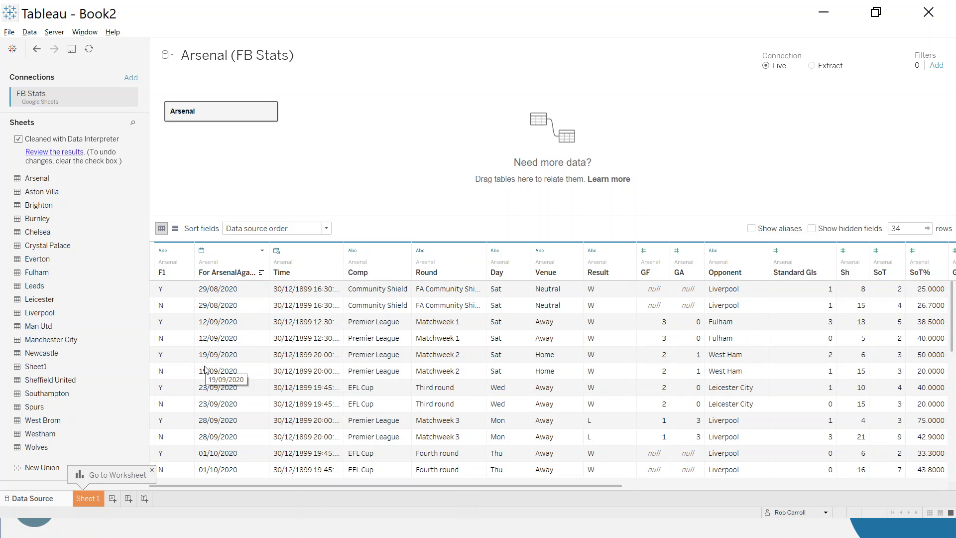
click(167, 277)
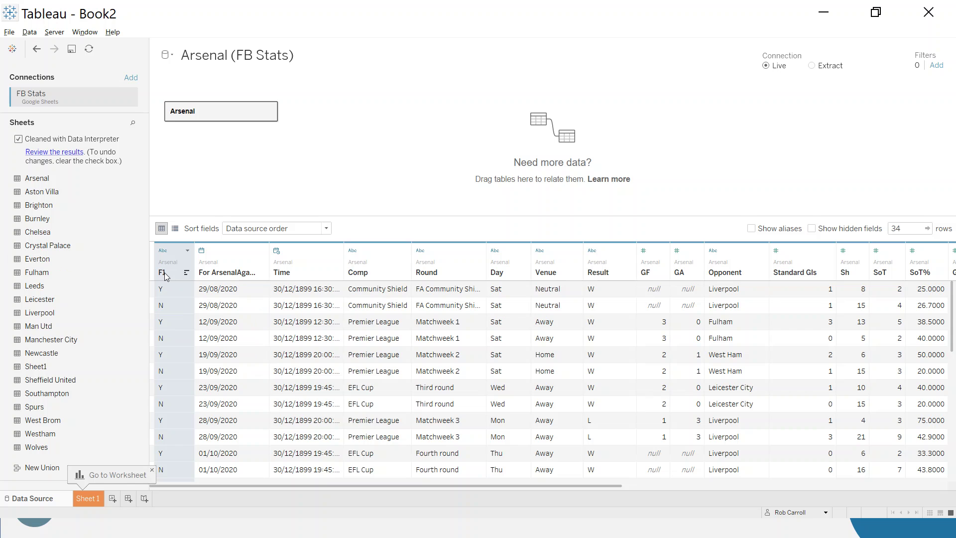
click(292, 274)
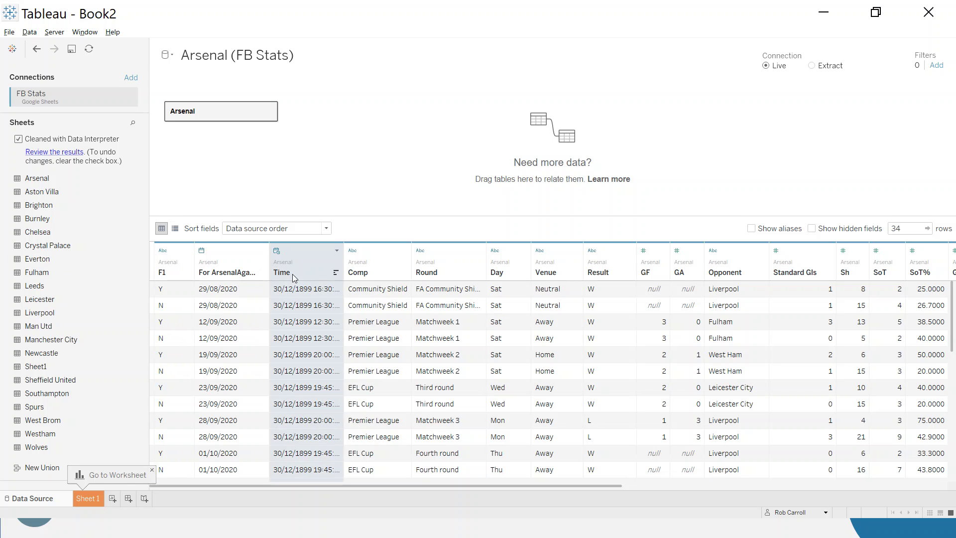
click(375, 275)
click(433, 277)
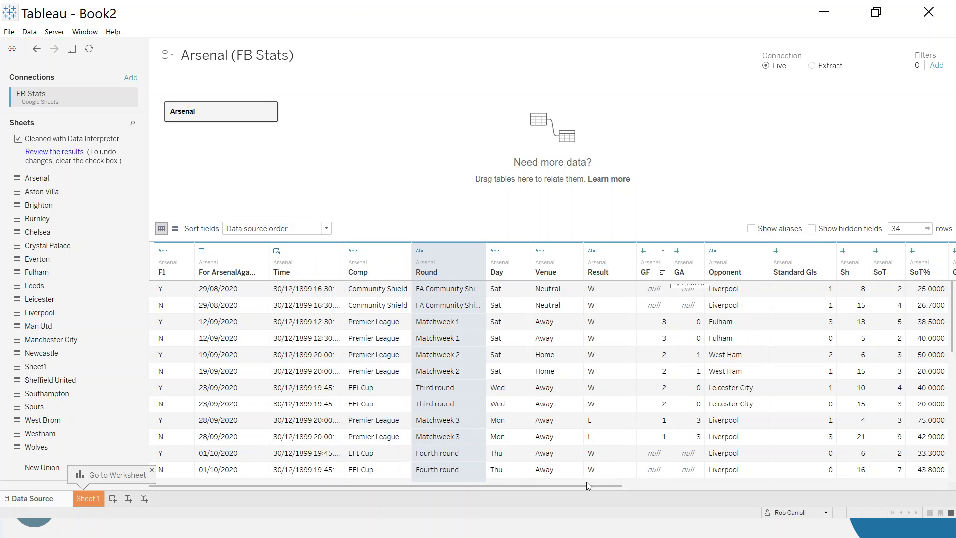
drag(587, 485, 468, 489)
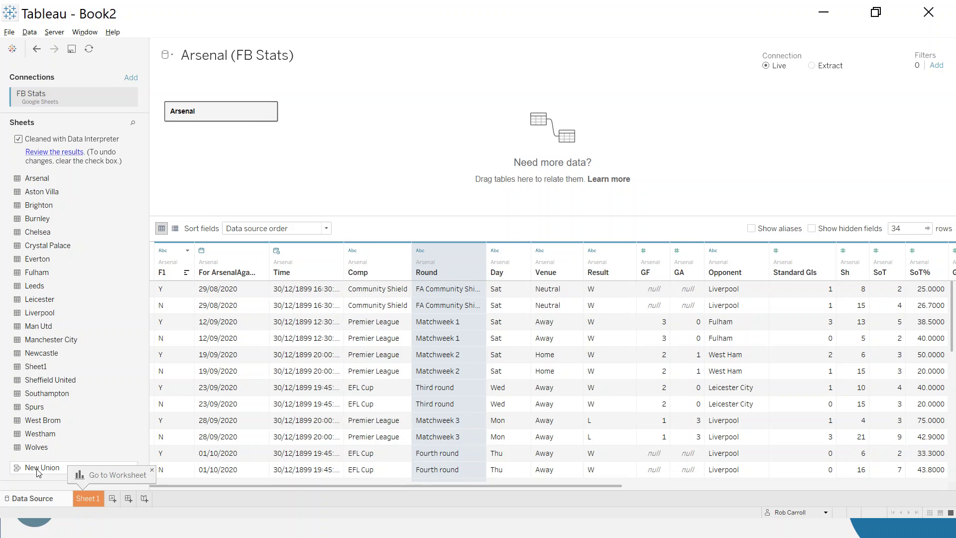
Convert Arsenal to a union, add then remove Aston Villa, and choose wildcard matching
click(268, 112)
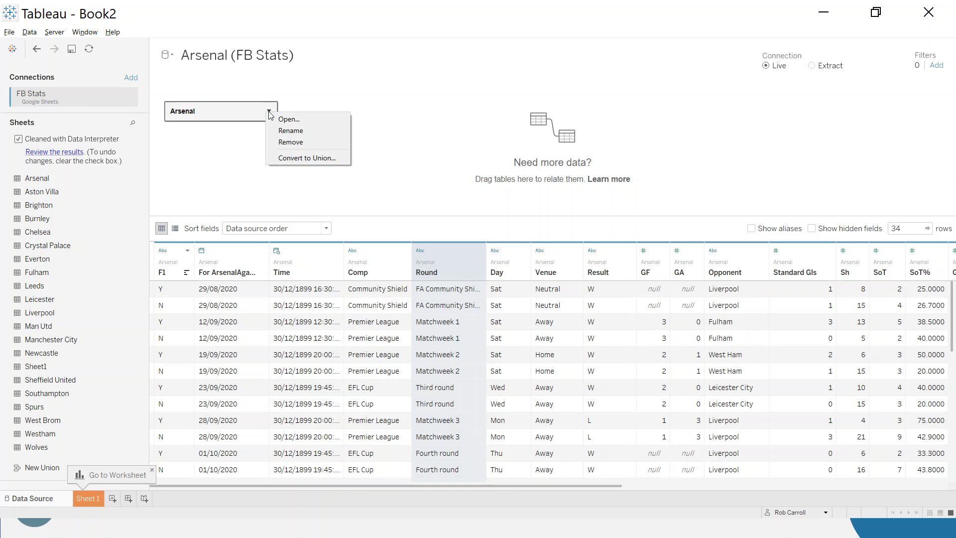
click(301, 158)
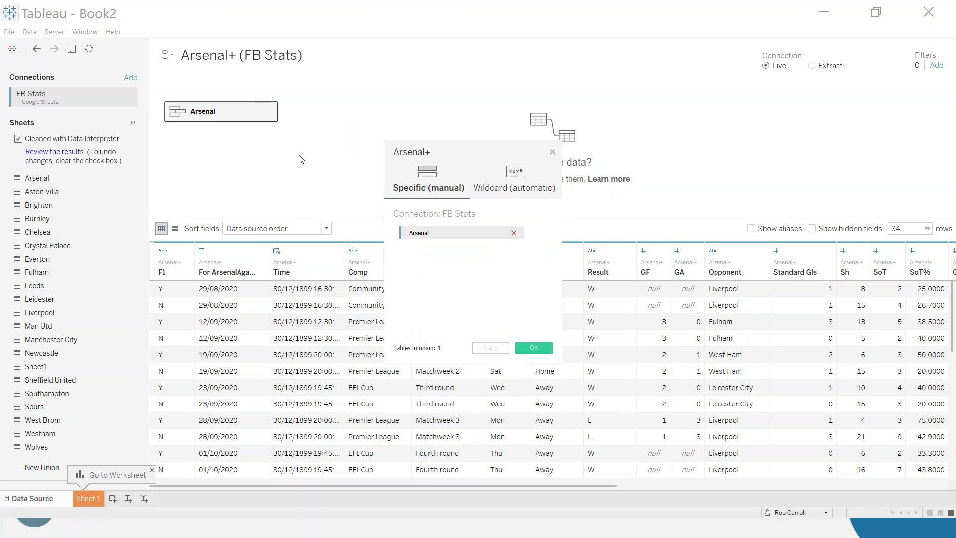
drag(487, 158, 418, 140)
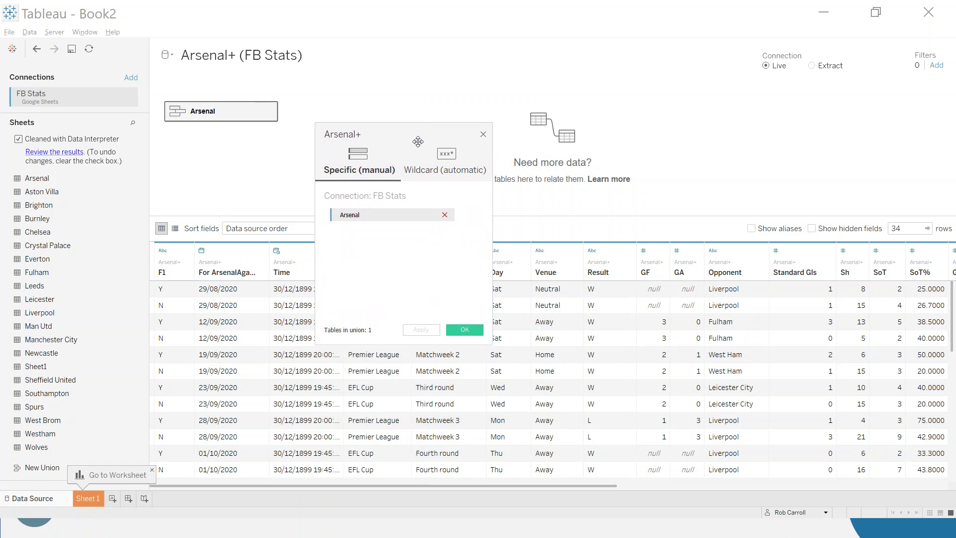
drag(42, 192, 391, 250)
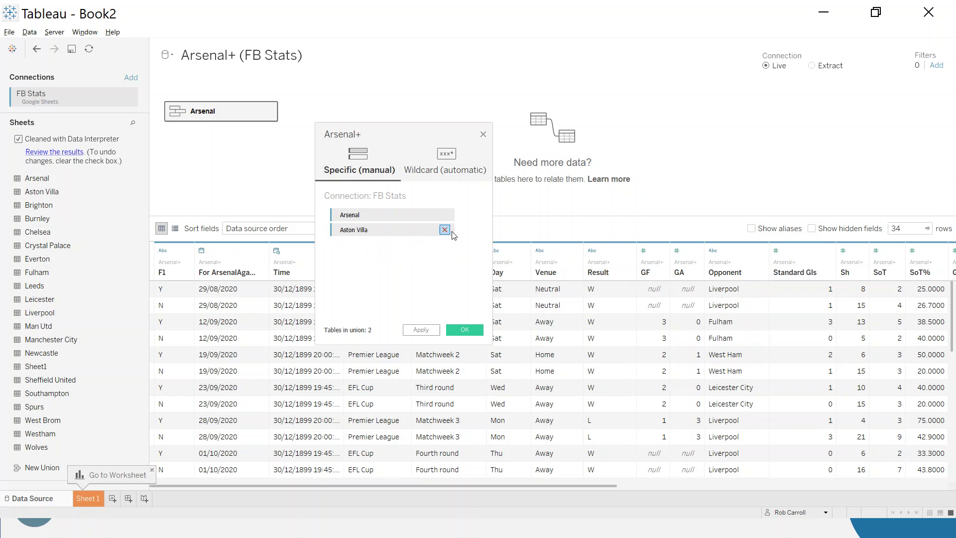
click(445, 230)
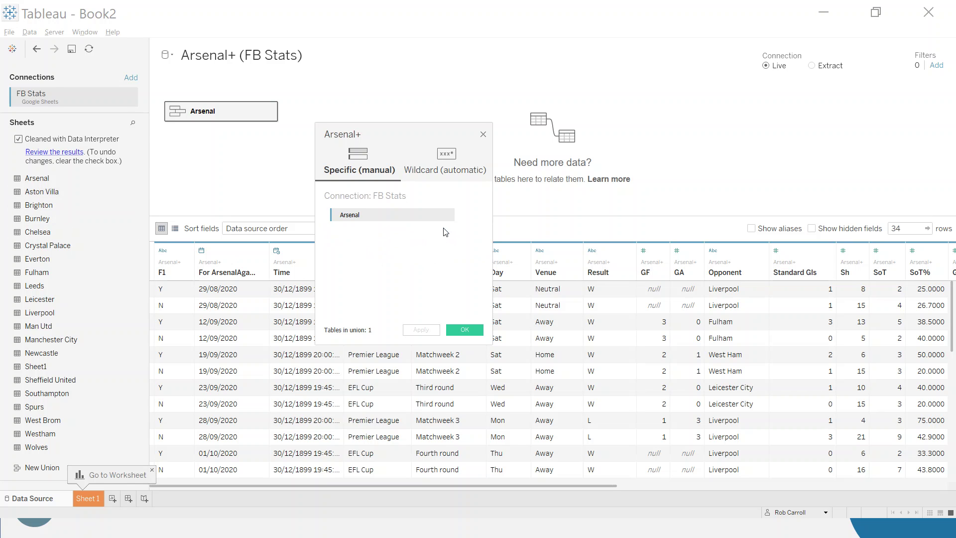
click(440, 169)
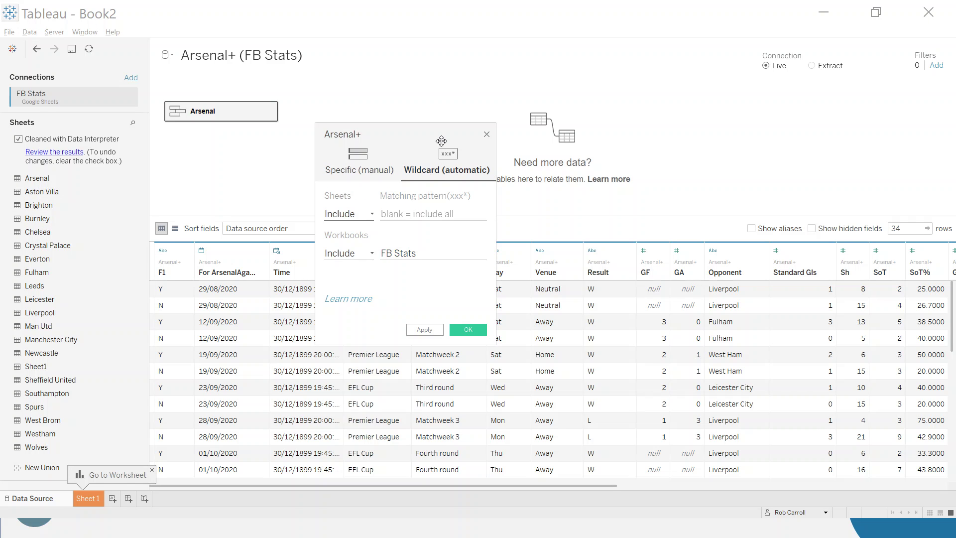
Set the wildcard union to the FB Stats workbook, excluding sheets matching Sheet1, and apply it
click(410, 253)
drag(417, 253, 382, 253)
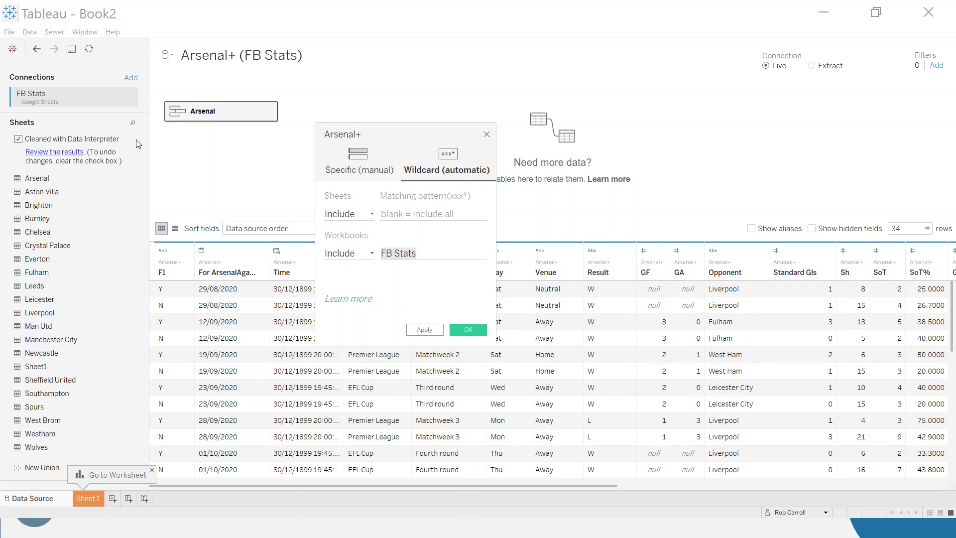
click(411, 211)
click(373, 214)
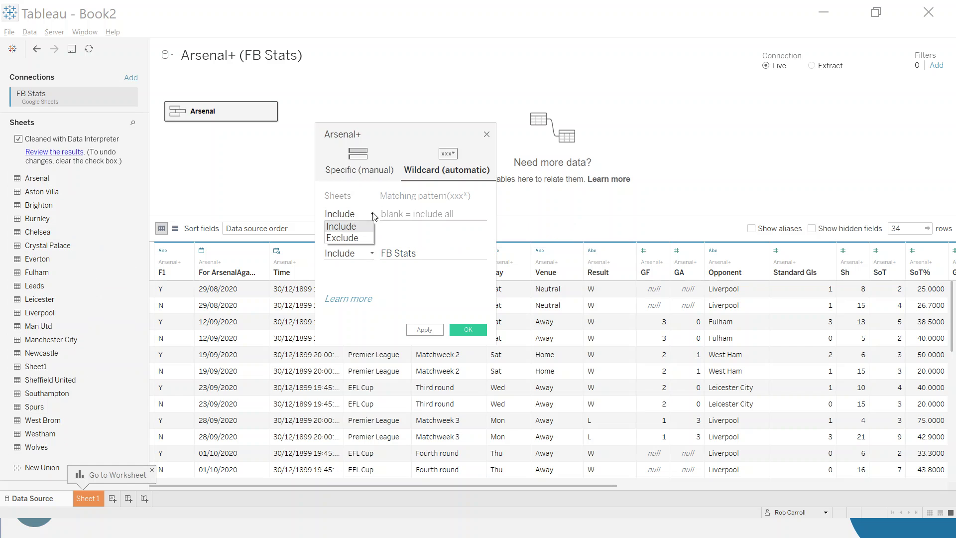
click(343, 230)
click(401, 215)
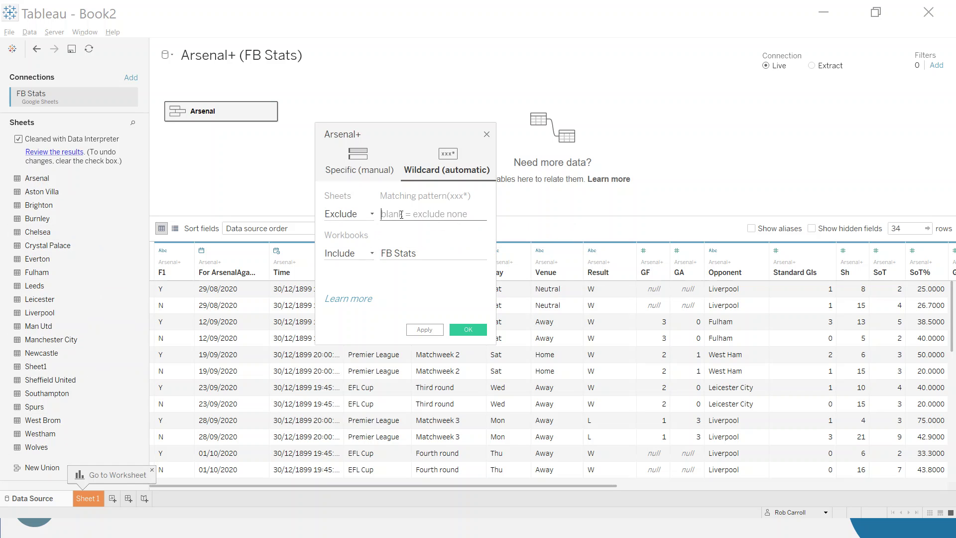
text(Sheet1)
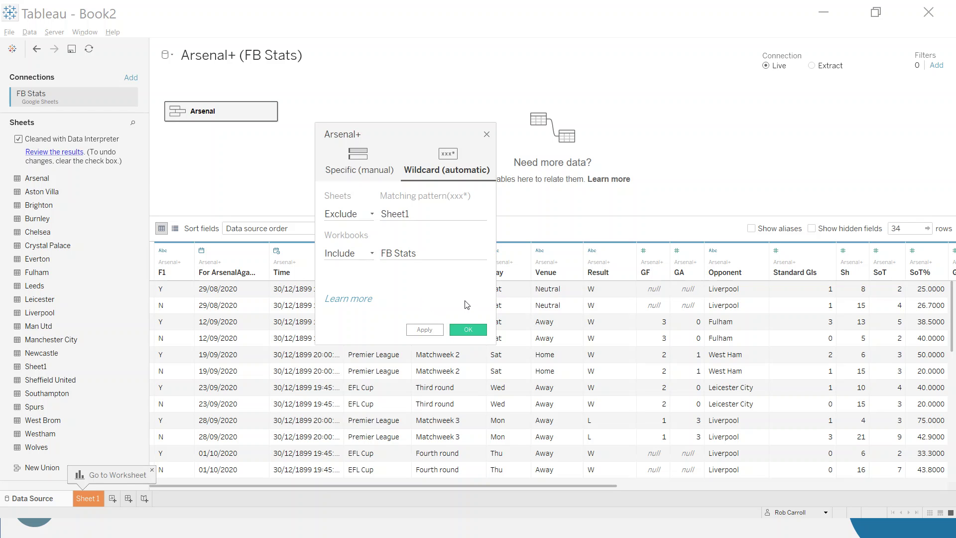
click(468, 329)
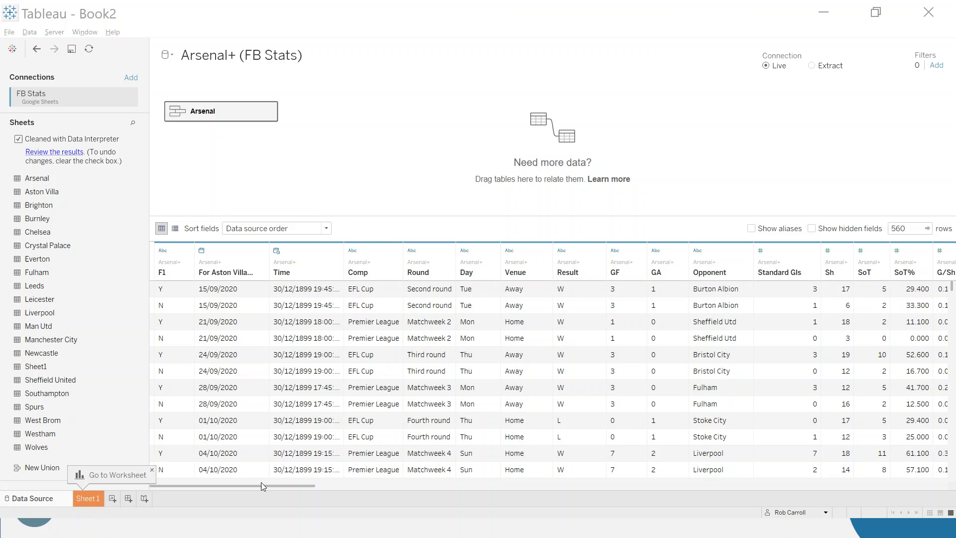
Confirm the Arsenal+ union holds 560 rows
drag(253, 486, 228, 491)
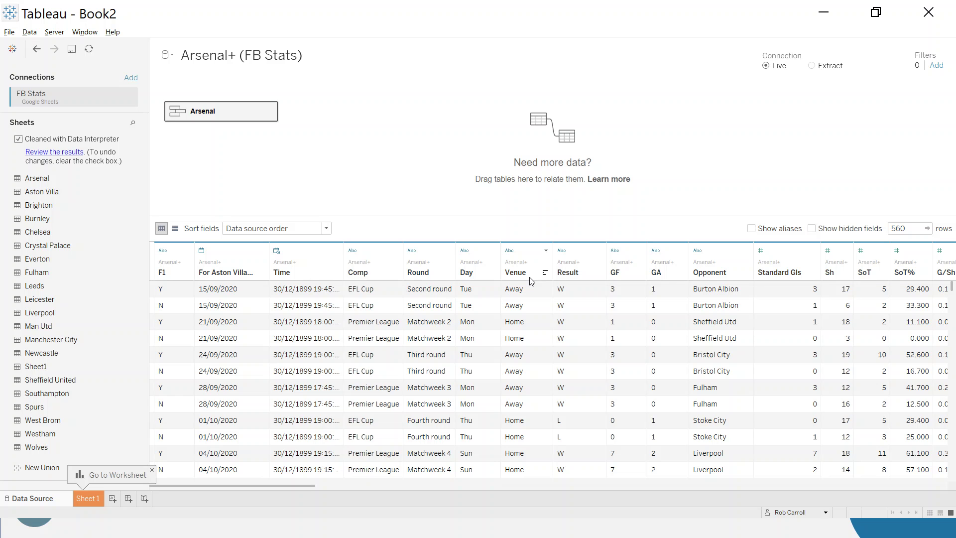
double_click(903, 229)
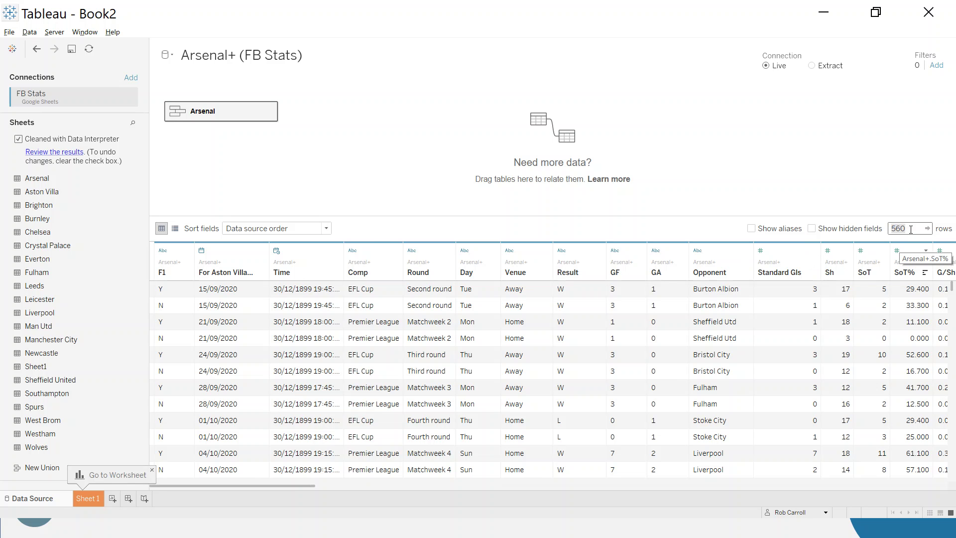
drag(304, 487, 585, 499)
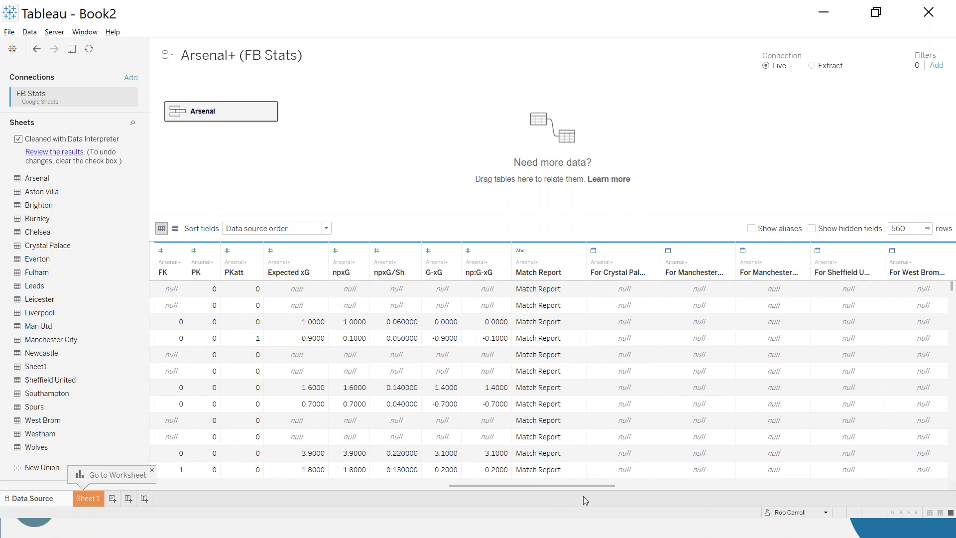
Inspect the Match Report and For Crystal Palace / For Manchester date columns and their values
click(589, 272)
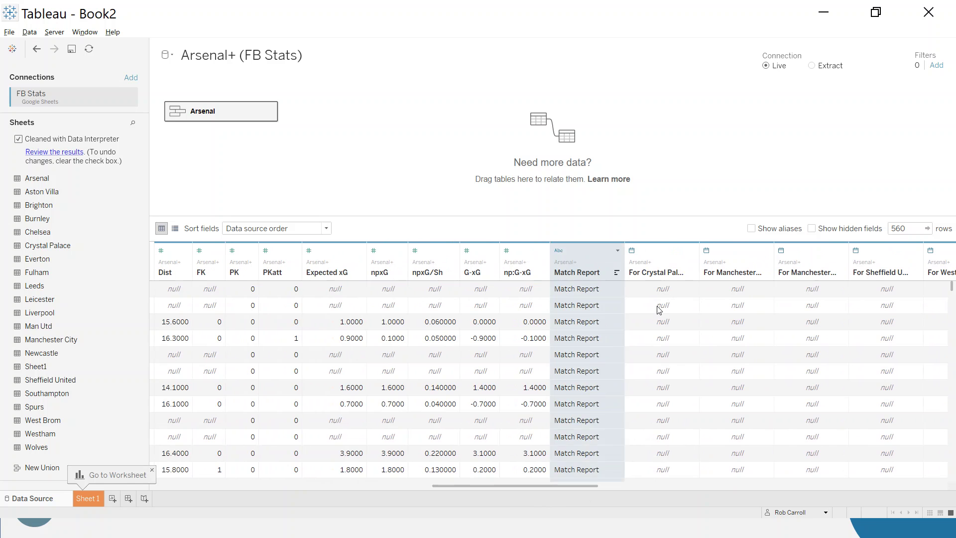
click(661, 266)
click(736, 265)
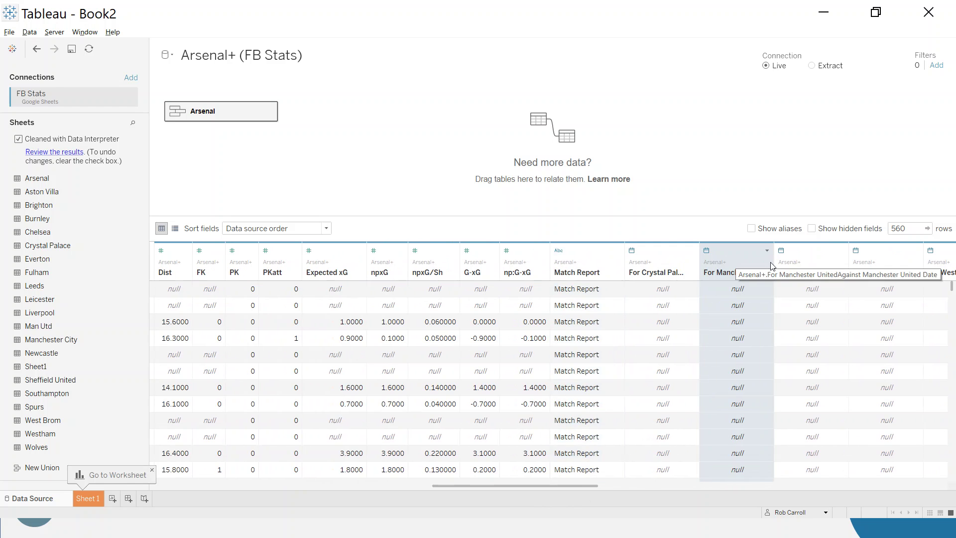
click(807, 258)
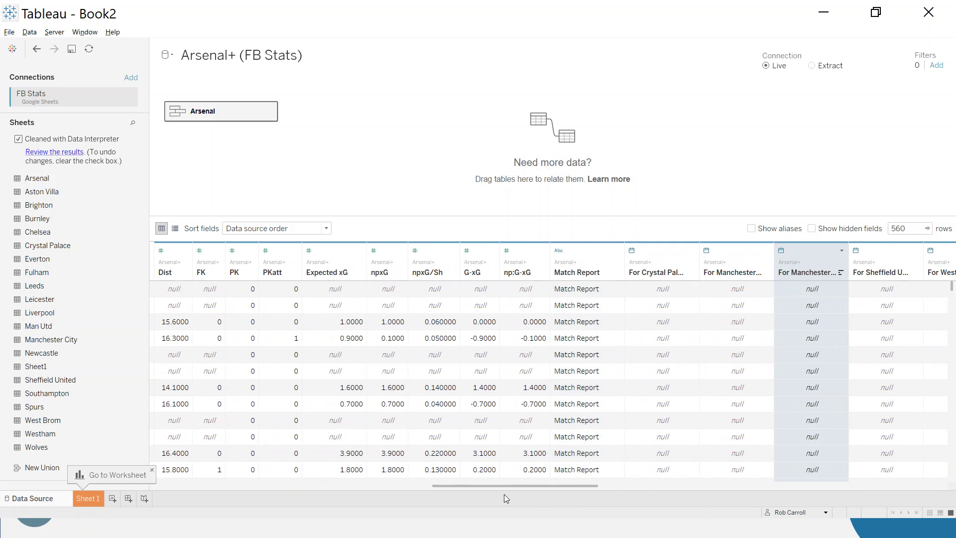
scroll(742, 323, down, 10)
click(654, 327)
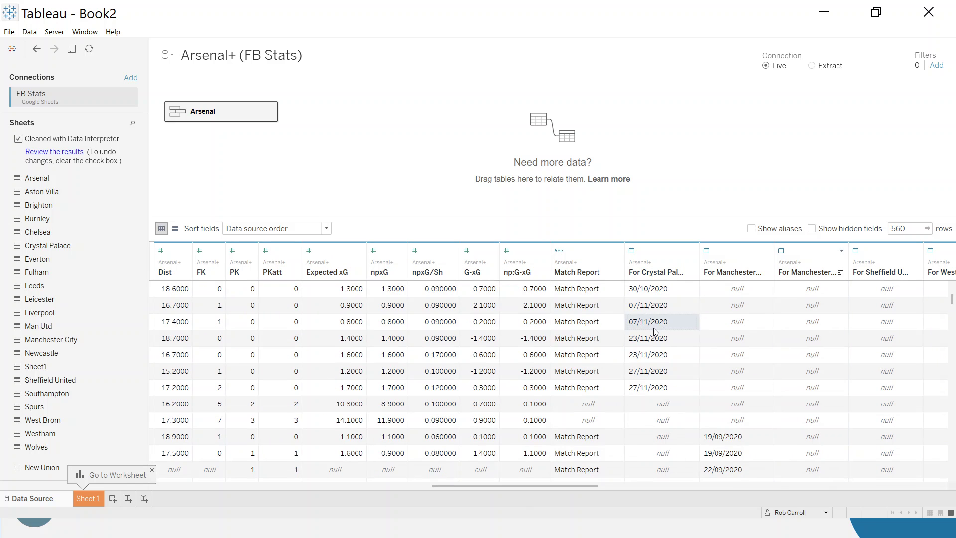
click(718, 443)
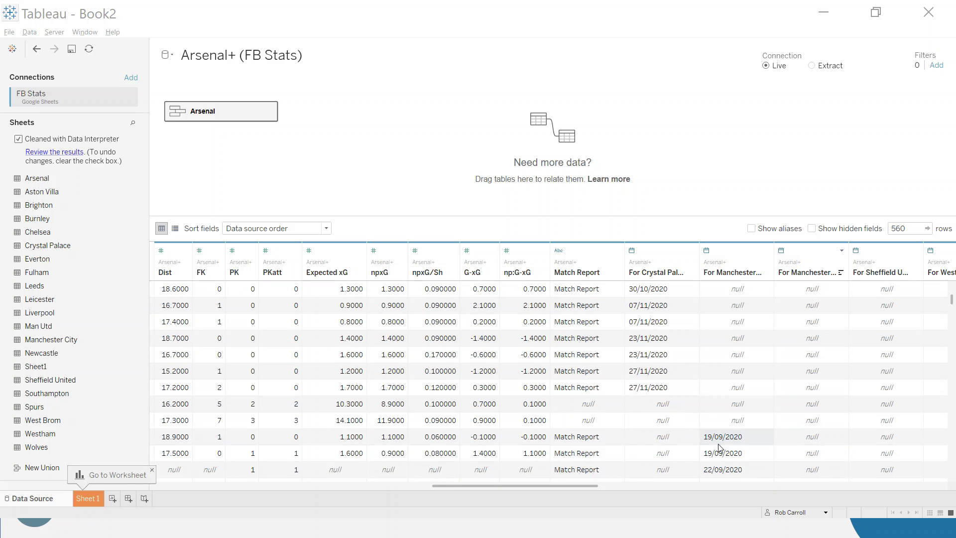
key(alt+Tab)
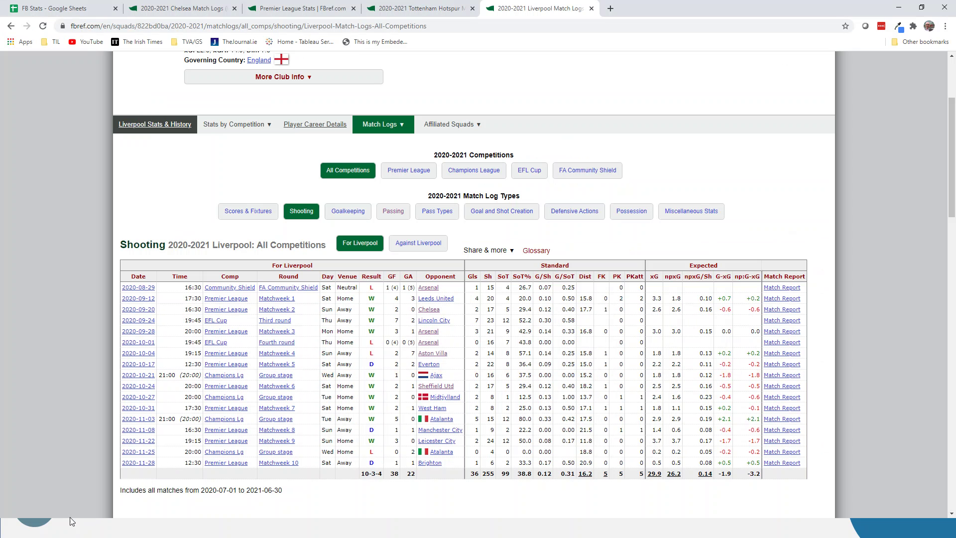
Check the B3 import formula and B3:B4 header cells on the team sheets, including Aston Villa
key(ctrl+1)
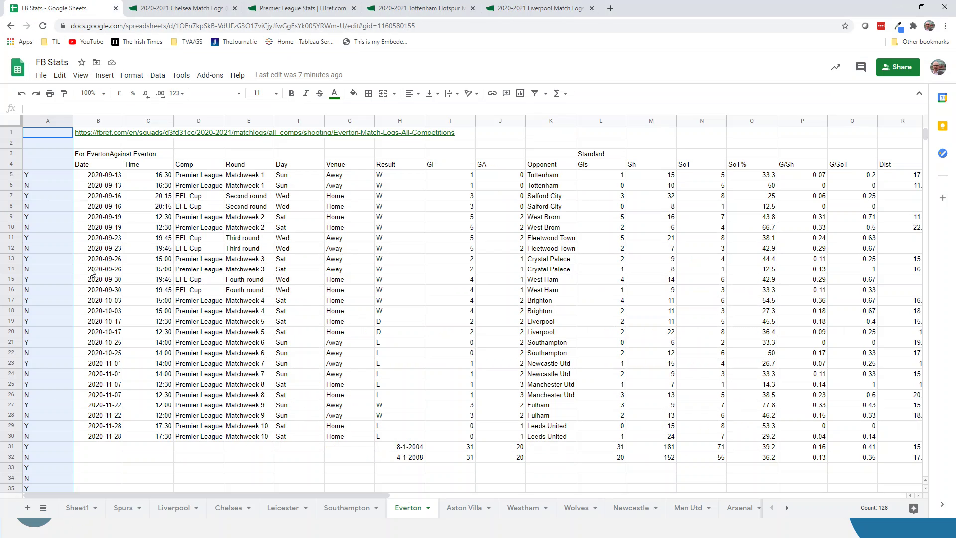
click(102, 188)
click(93, 156)
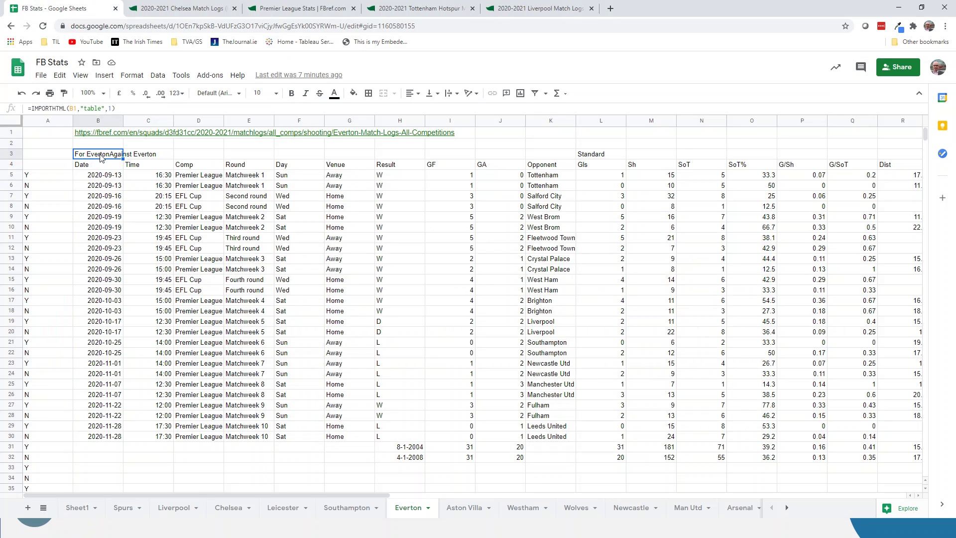
drag(101, 157, 103, 168)
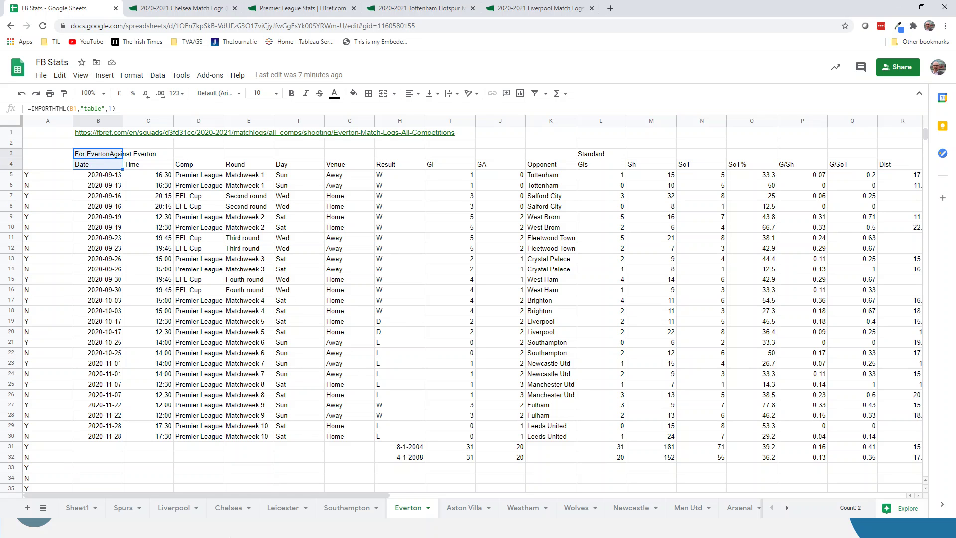
click(462, 509)
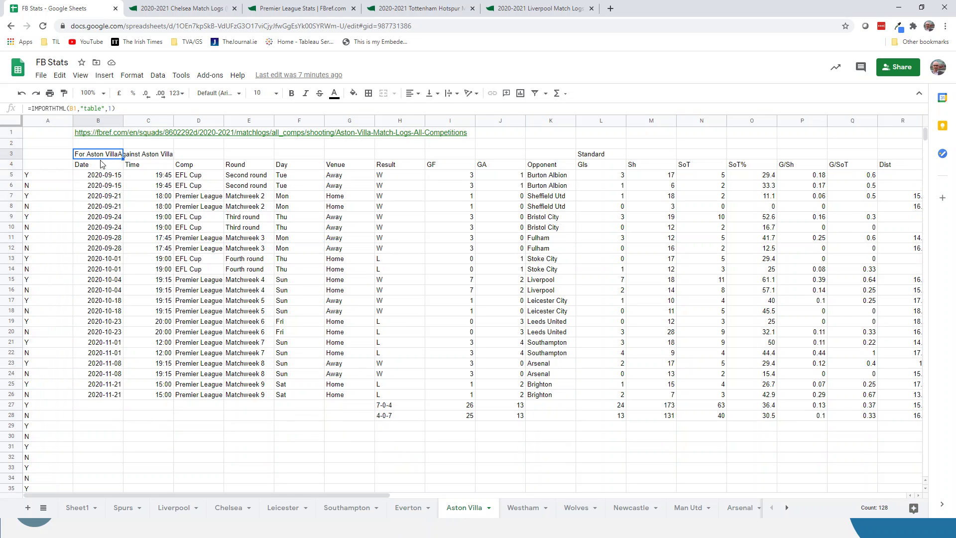
drag(101, 164, 101, 169)
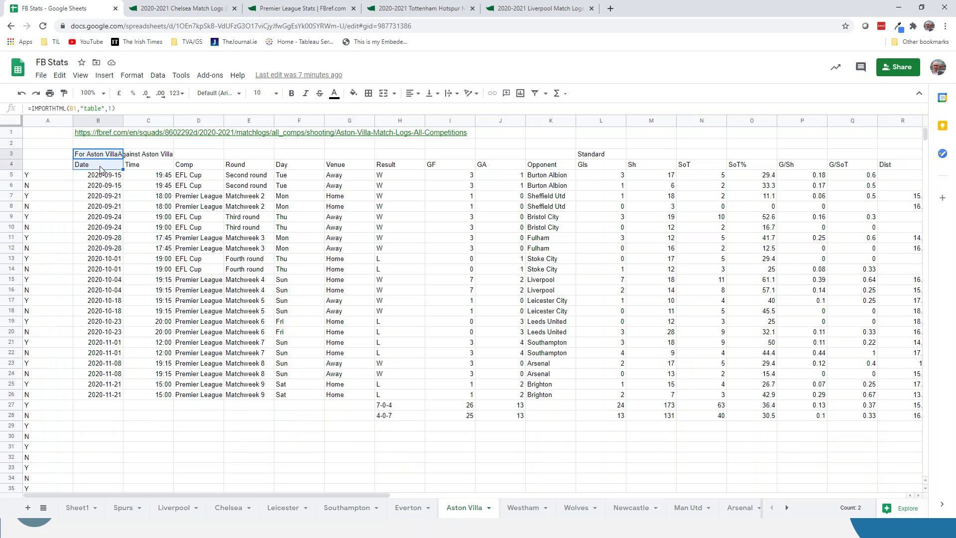
Review the Comp column D4:D30 on Everton, then view the Aston Villa and Westham sheets
click(193, 167)
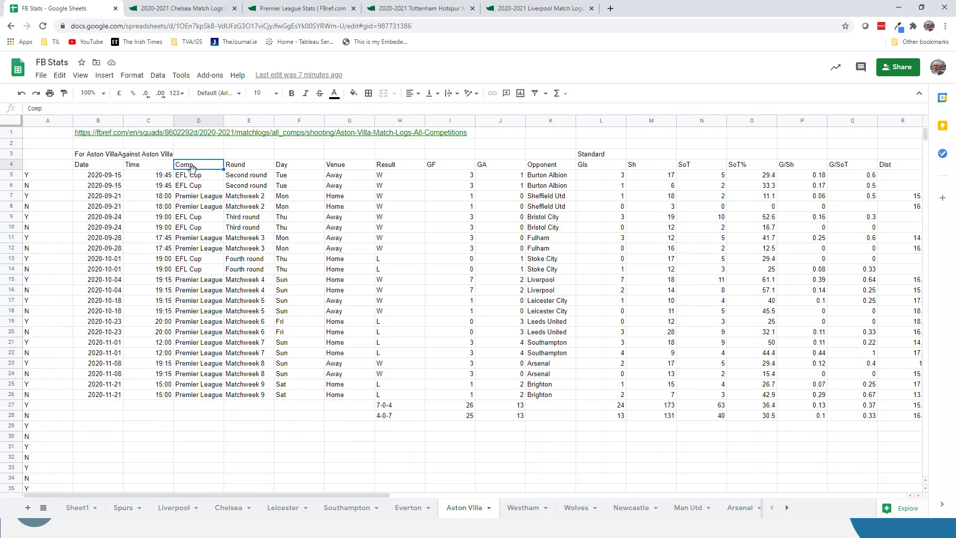
click(408, 507)
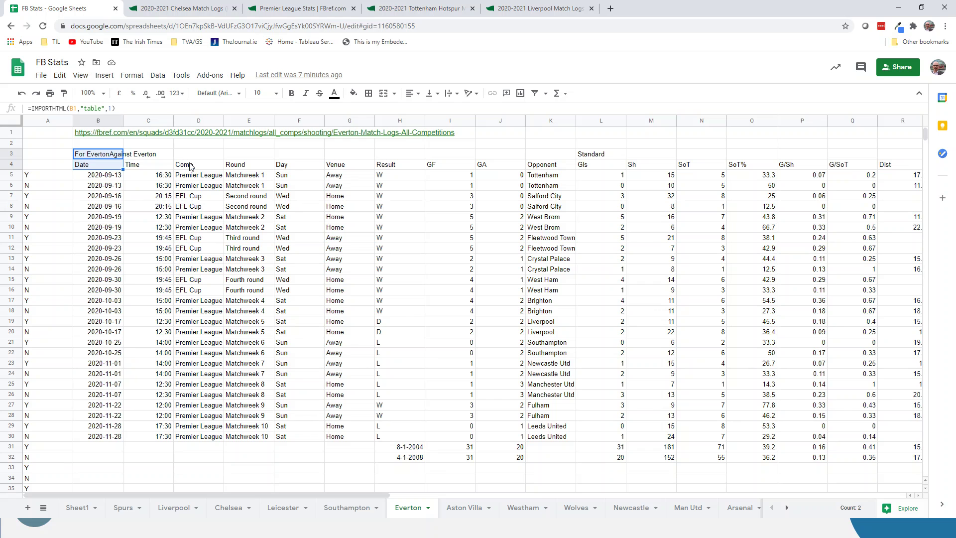
drag(190, 166, 199, 437)
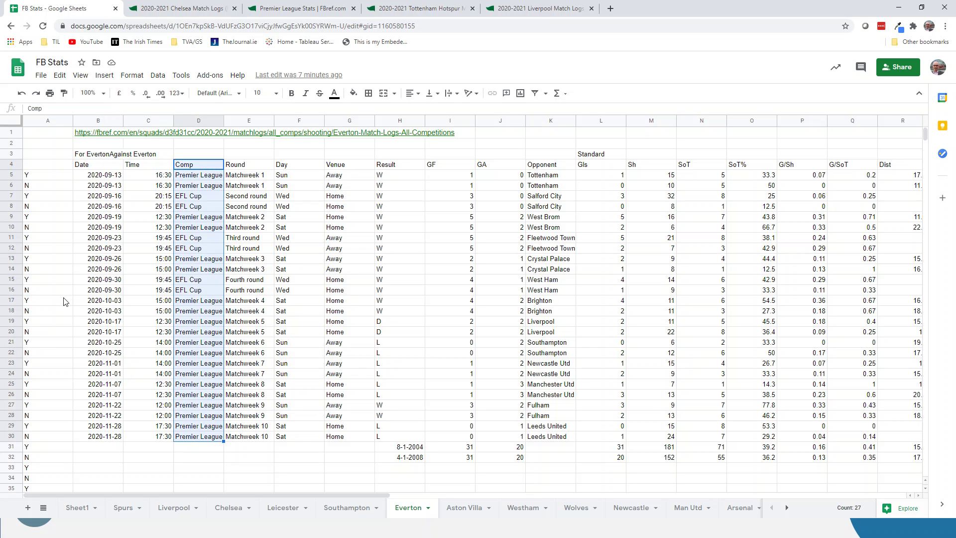
click(84, 159)
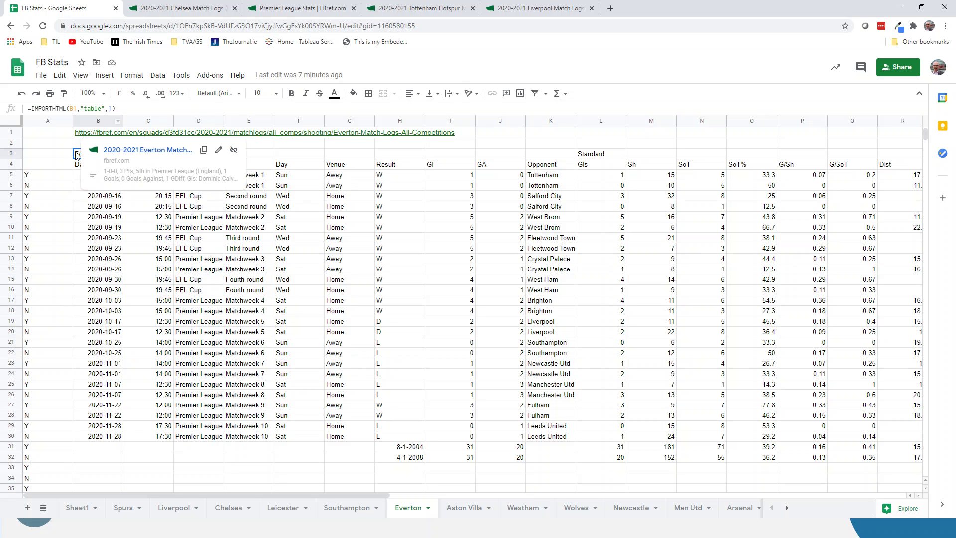
click(461, 510)
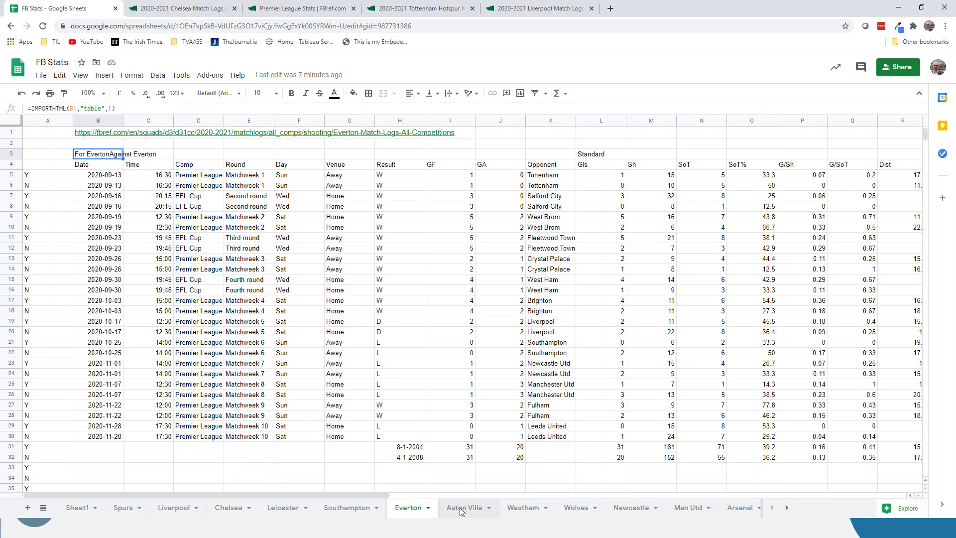
click(538, 510)
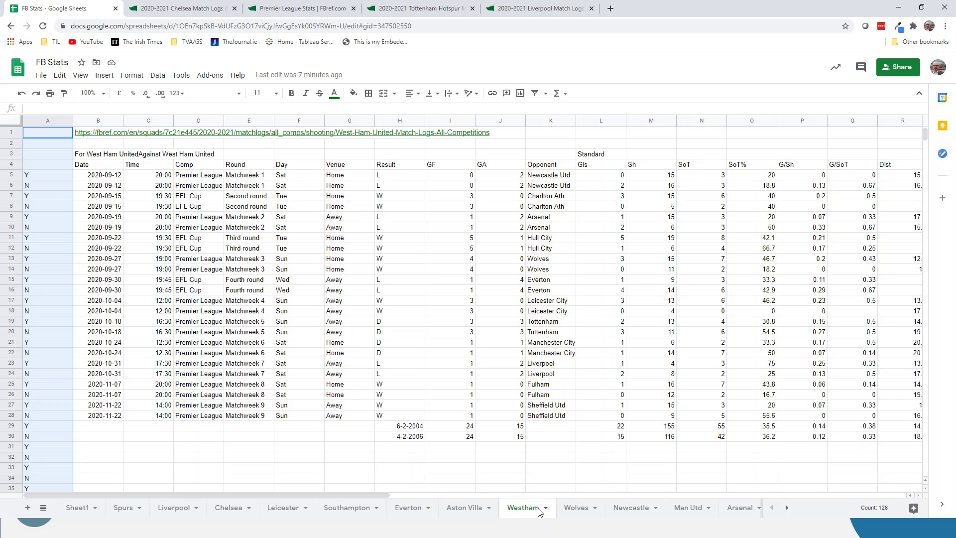
key(alt+Tab)
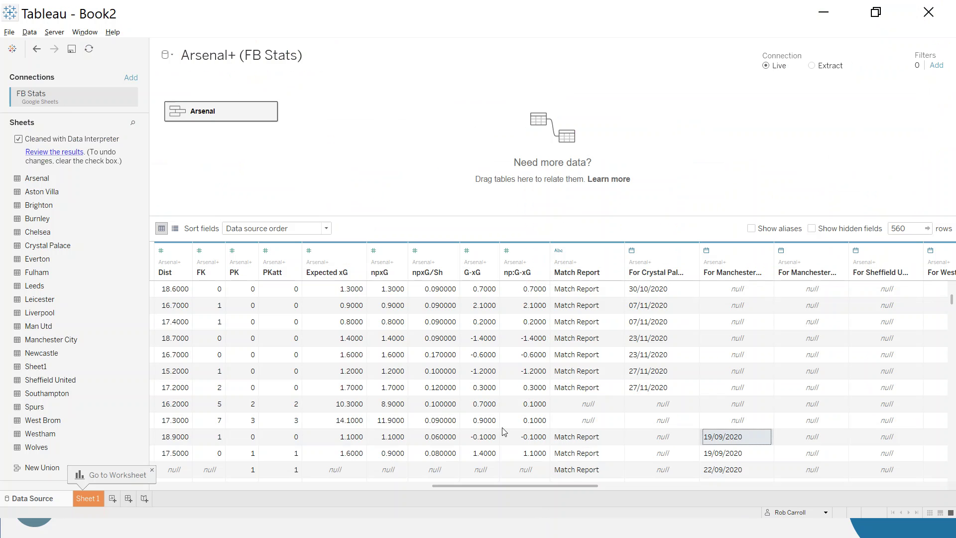
Select the Aston Villa through Wolverhampton date columns together and choose to merge them
drag(562, 489, 220, 495)
click(242, 261)
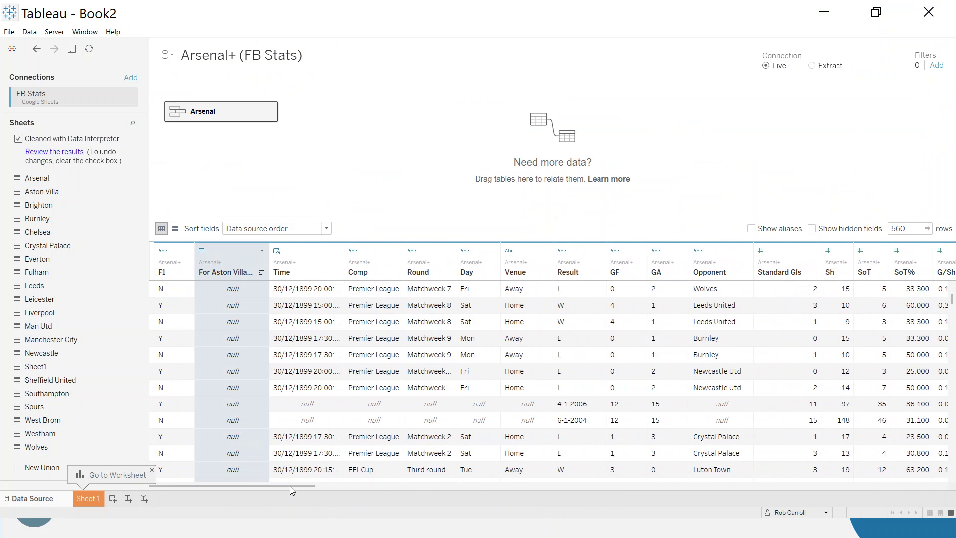
drag(290, 486, 620, 494)
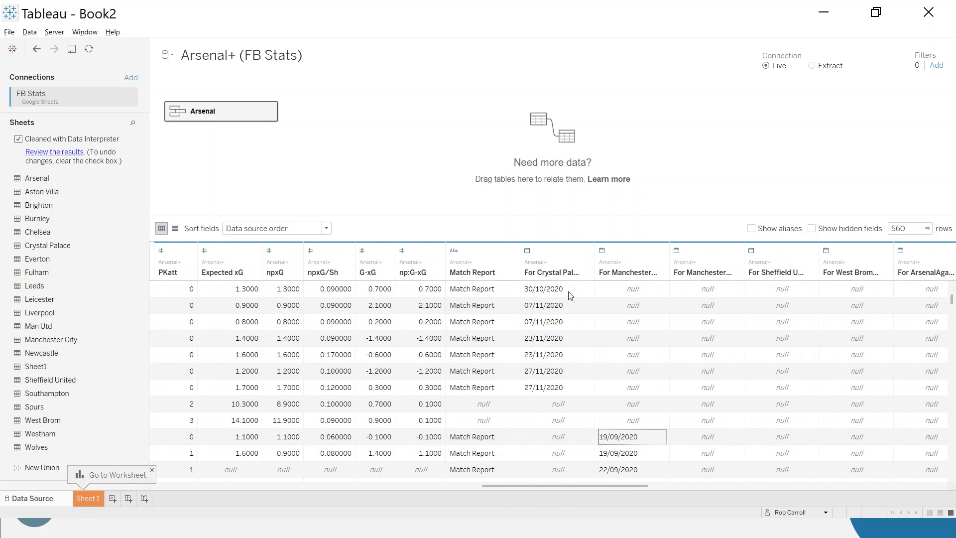
click(561, 258)
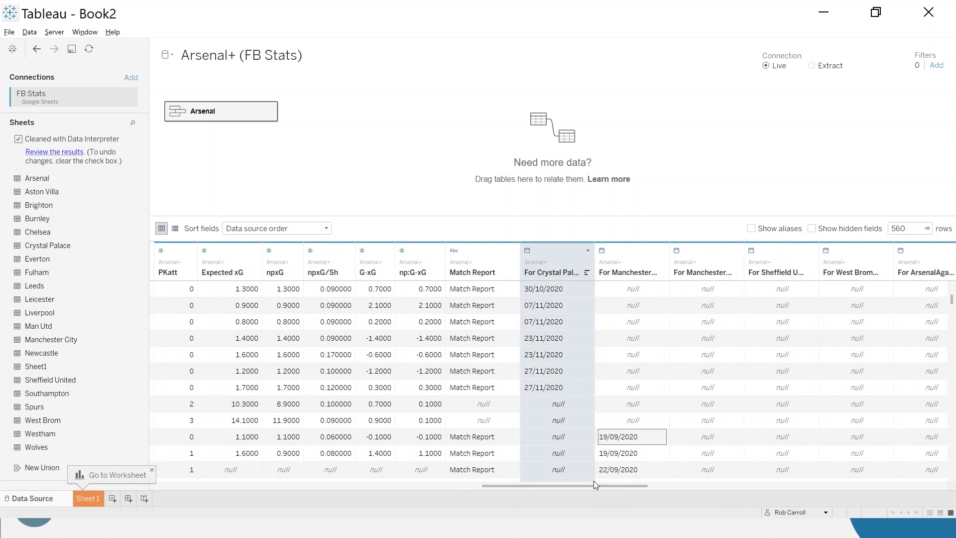
drag(593, 482, 901, 496)
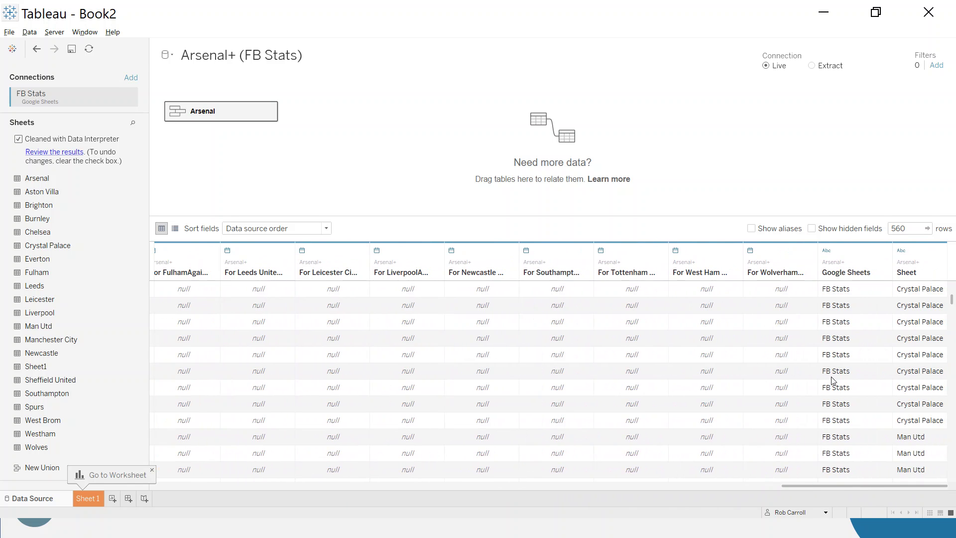
shift+click(788, 264)
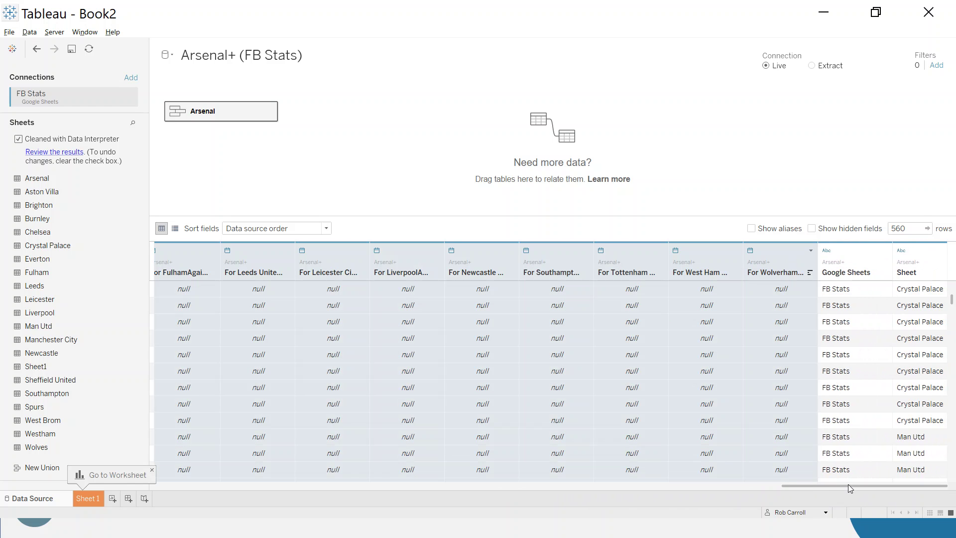
drag(857, 484, 212, 502)
click(228, 263)
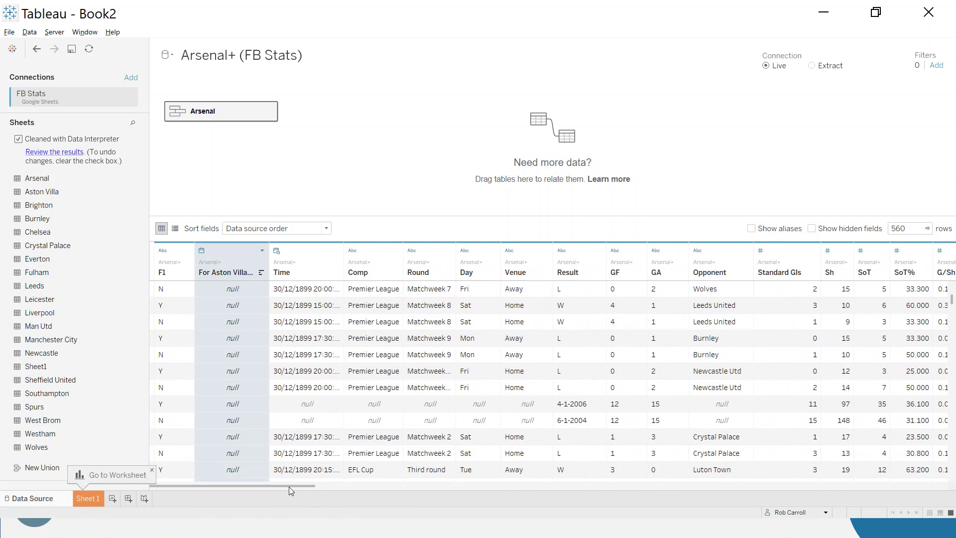
drag(289, 486, 192, 497)
click(262, 250)
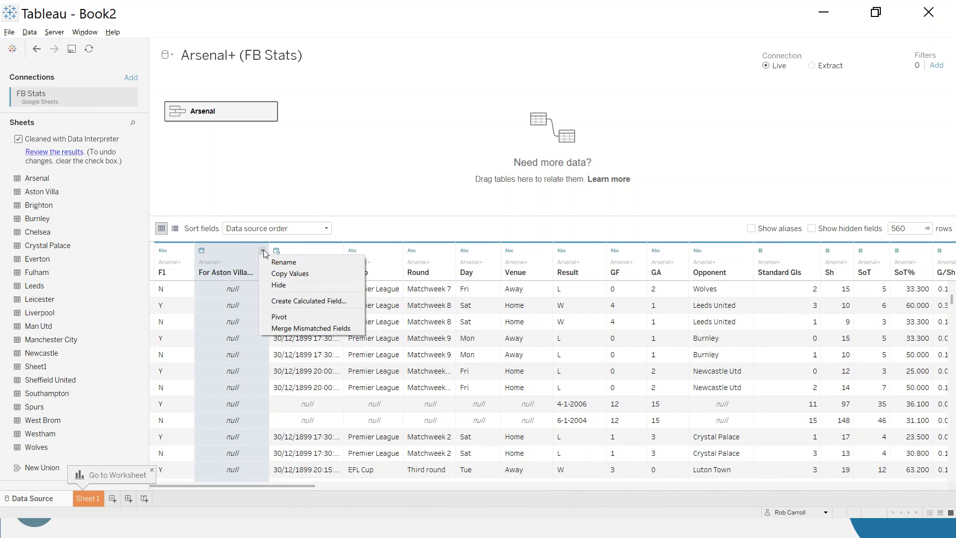
click(309, 328)
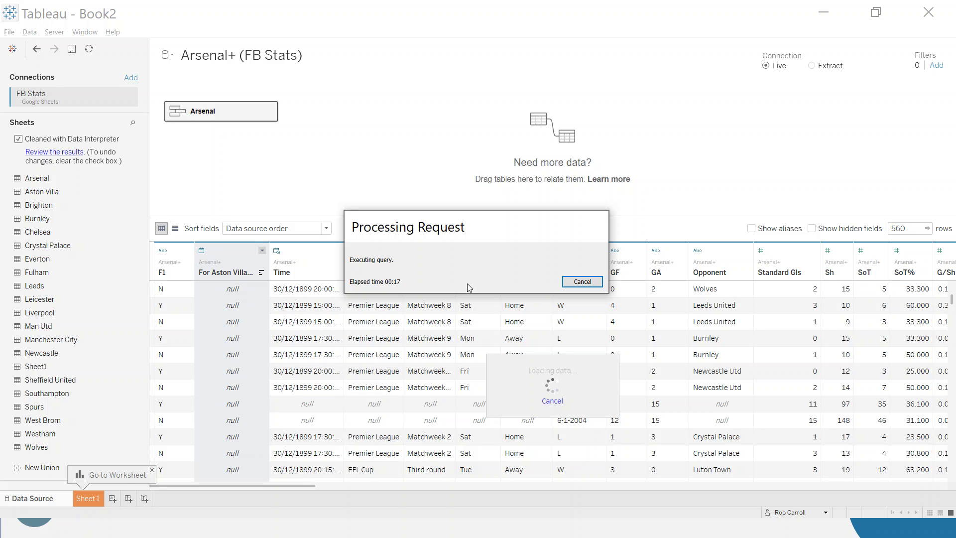
Merge the mismatched per-opponent date columns into one field covering all 560 rows
click(582, 281)
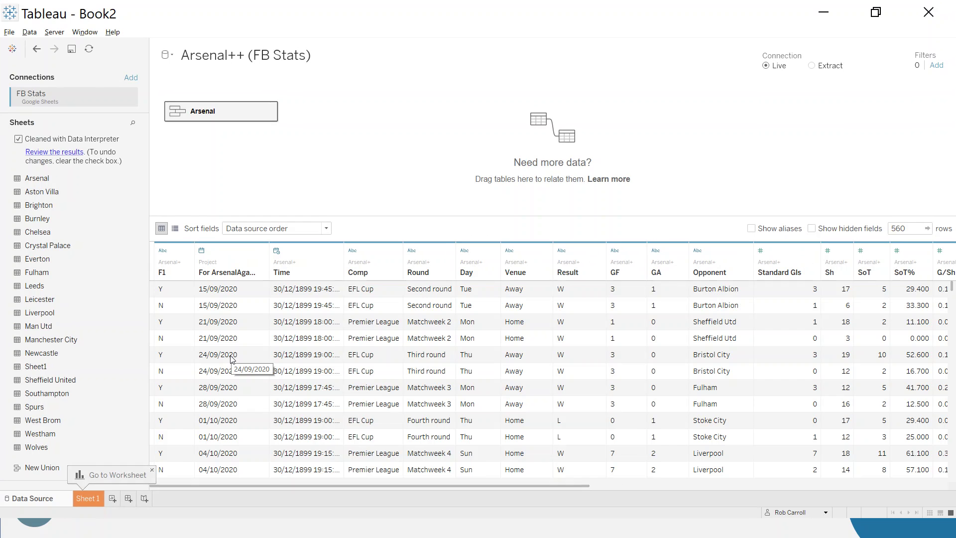
mouse_move(357, 483)
mouse_down()
mouse_move(763, 493)
mouse_move(340, 489)
mouse_up()
Hide the Match Report column in the Arsenal++ preview grid
drag(485, 486, 850, 486)
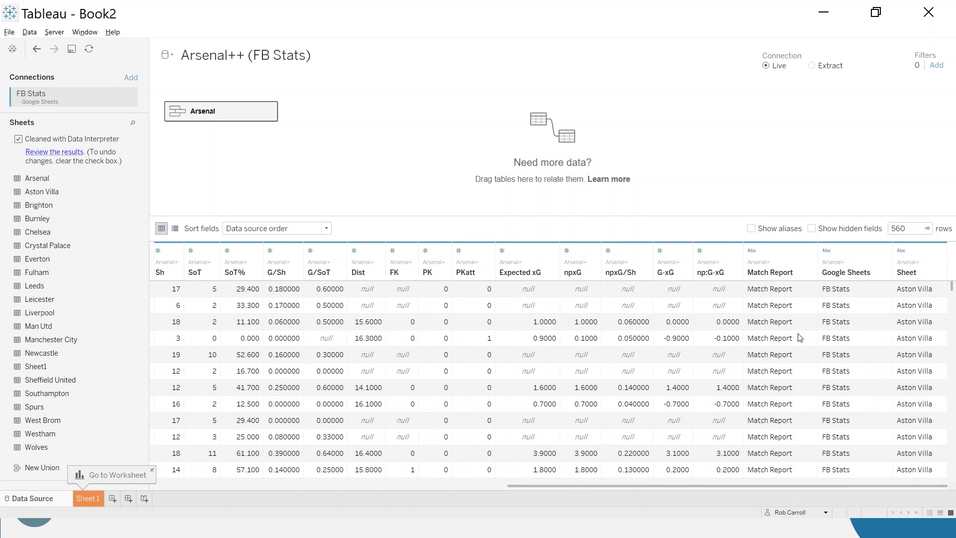
click(810, 251)
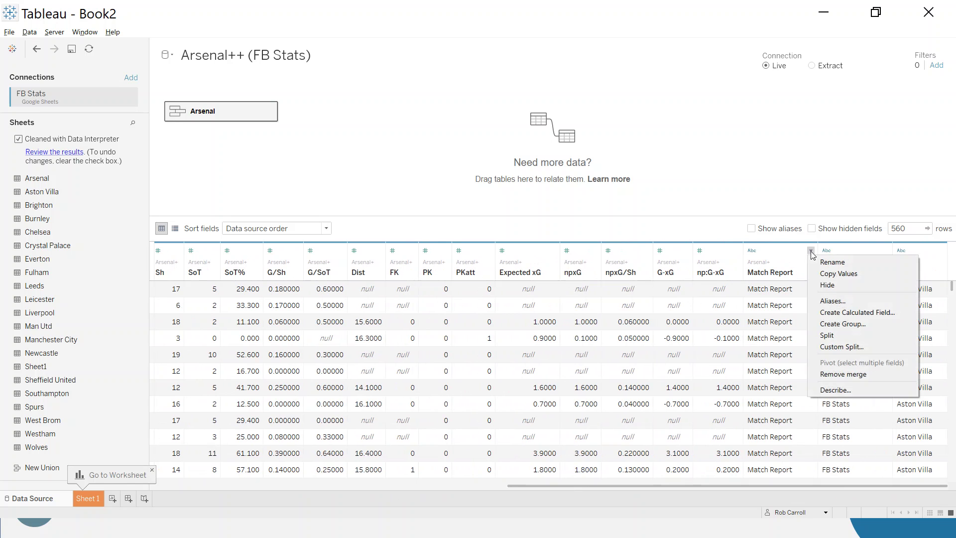
click(837, 285)
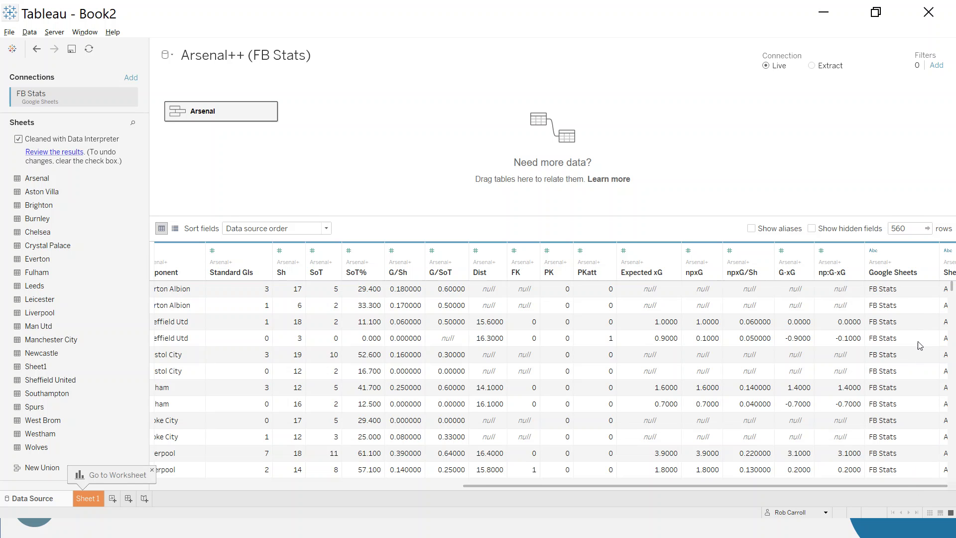
drag(904, 486, 945, 488)
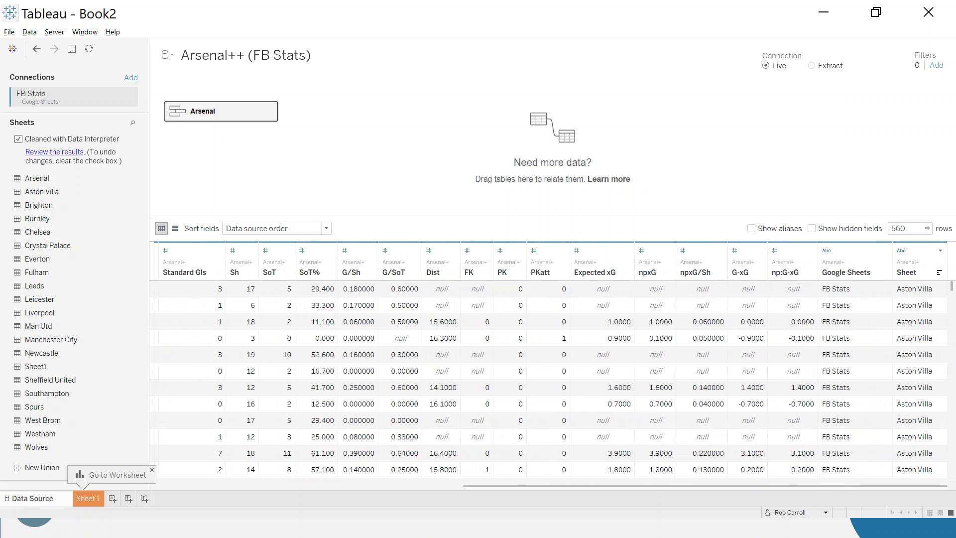
Rename the Sheet column to Team
click(941, 252)
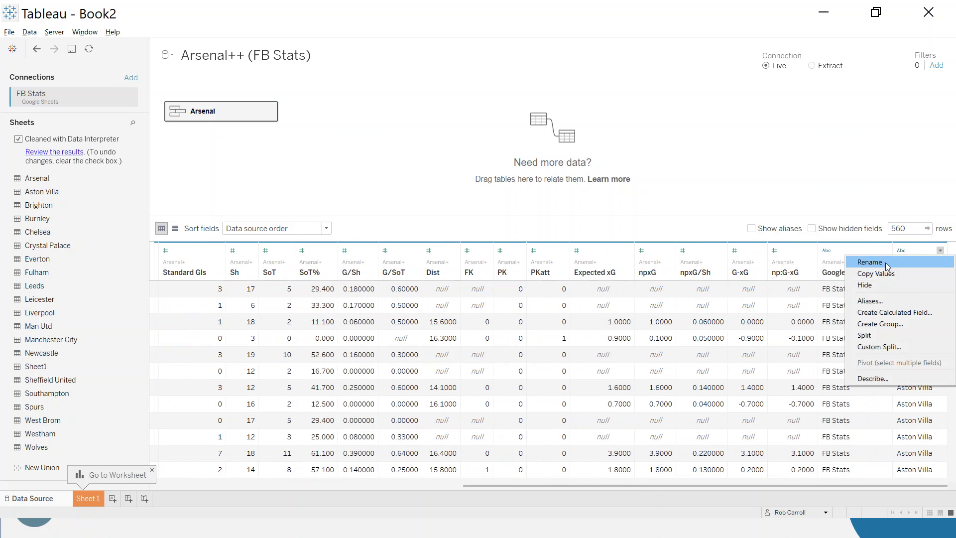
click(885, 262)
text(Team)
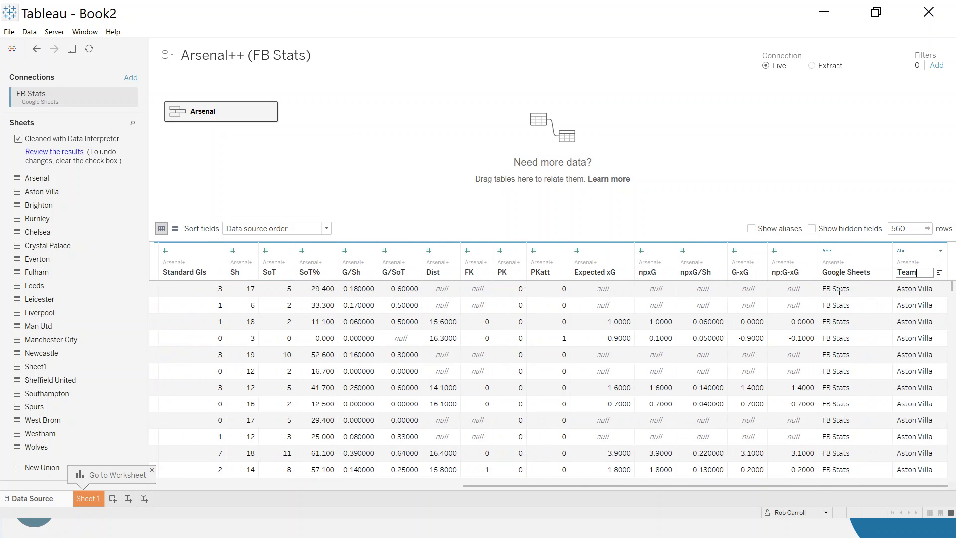
key(Return)
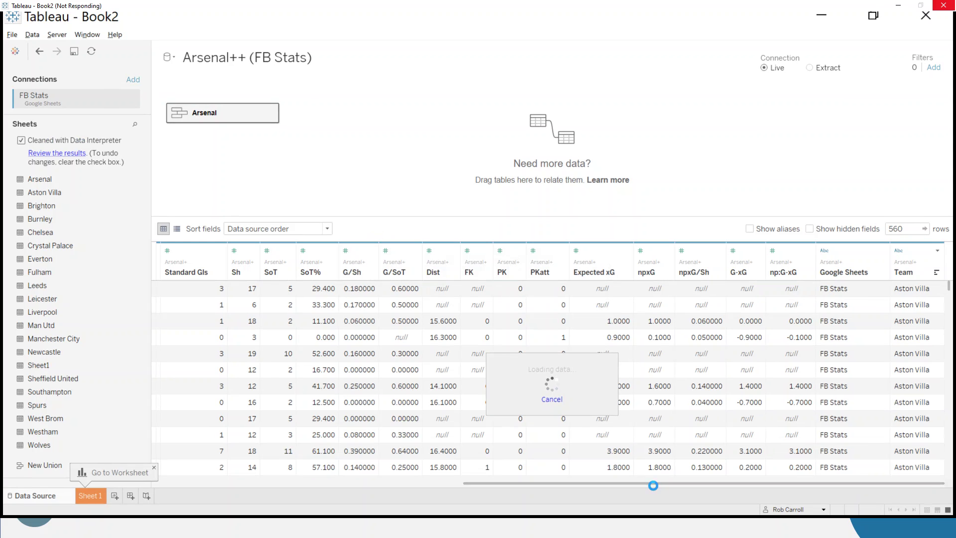
Review the date, competition, day and F1 values in the preview, then open data source filters
drag(653, 485, 289, 487)
drag(229, 290, 529, 311)
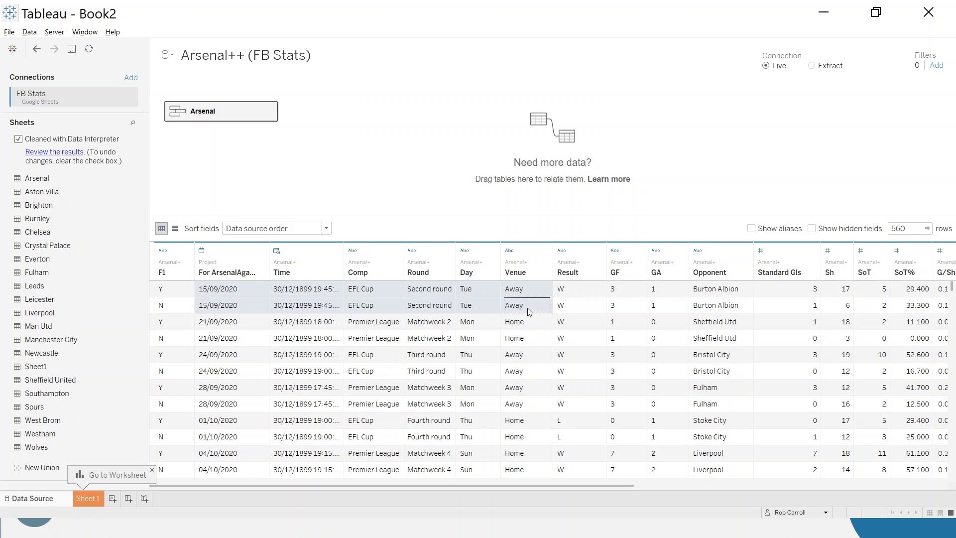
drag(374, 321, 475, 342)
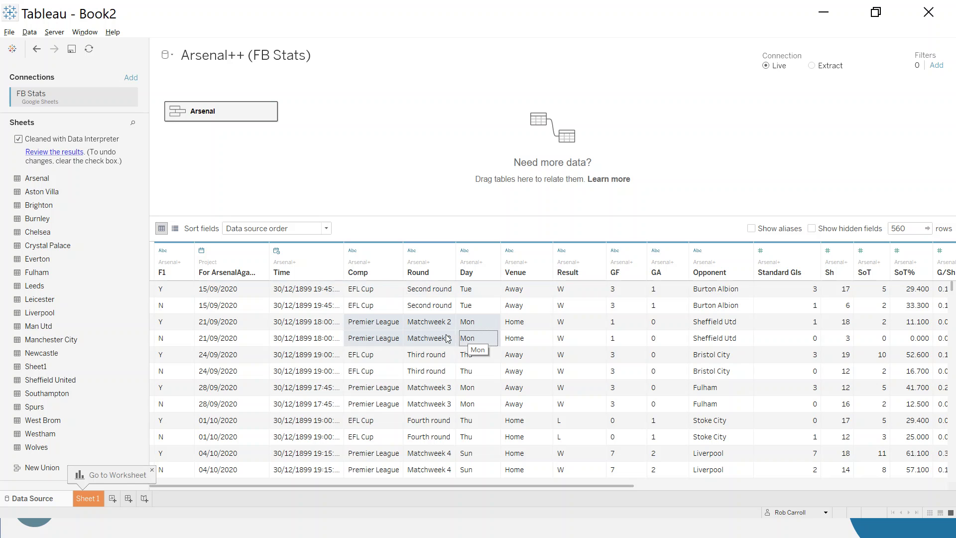
drag(171, 289, 179, 309)
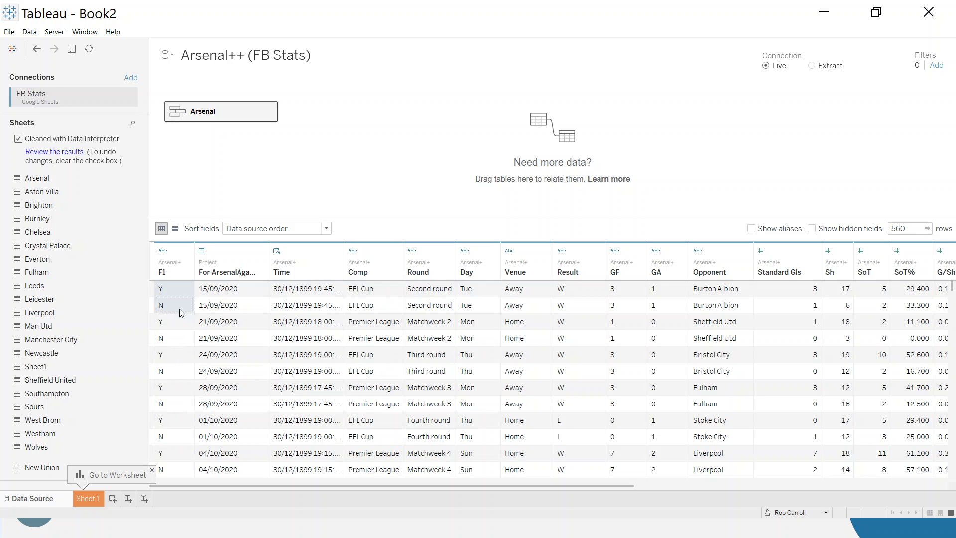
click(937, 68)
Add a data source filter on F1 that keeps only Y
click(378, 293)
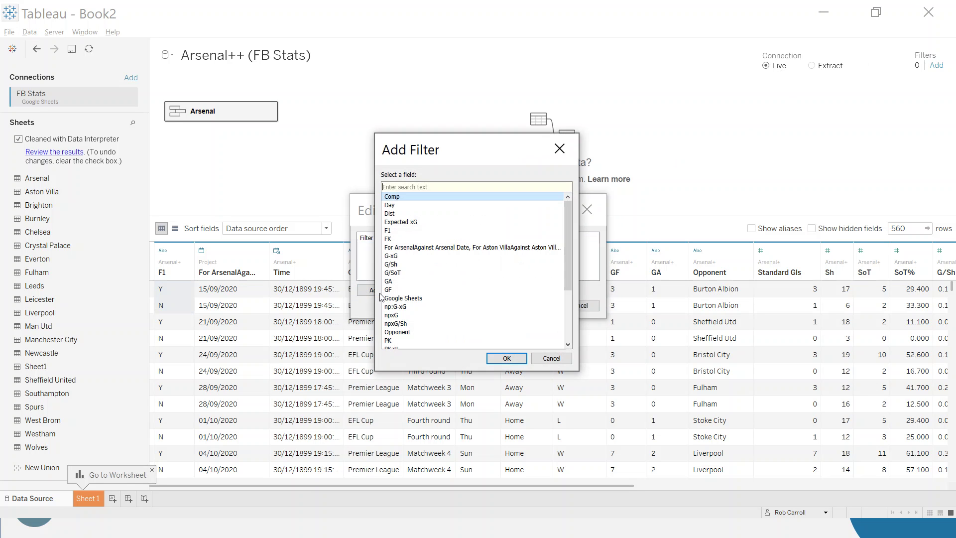
key(Escape)
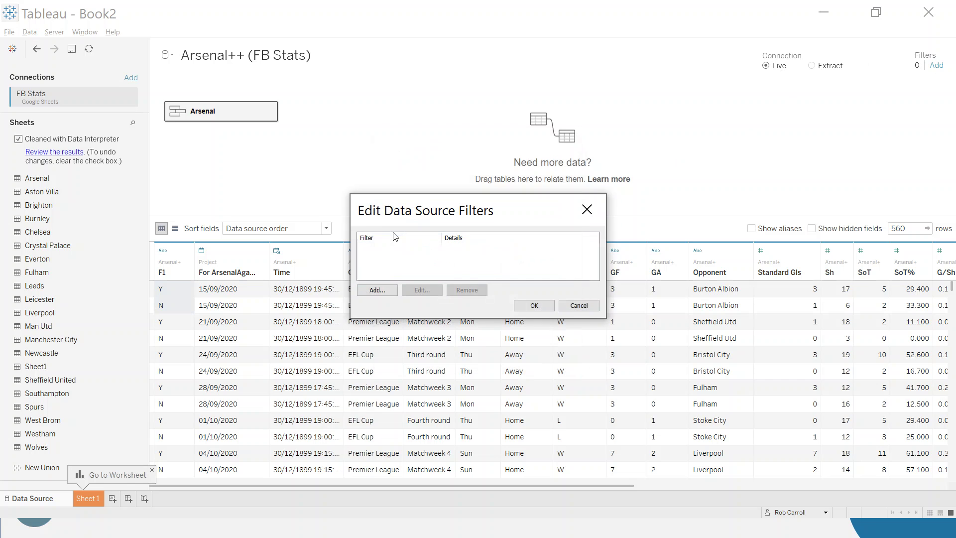
click(258, 197)
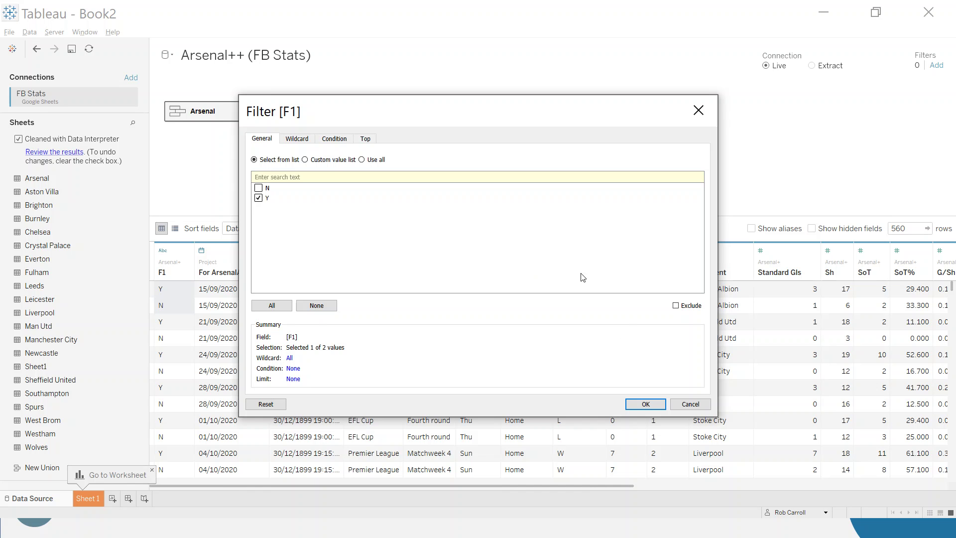
click(646, 404)
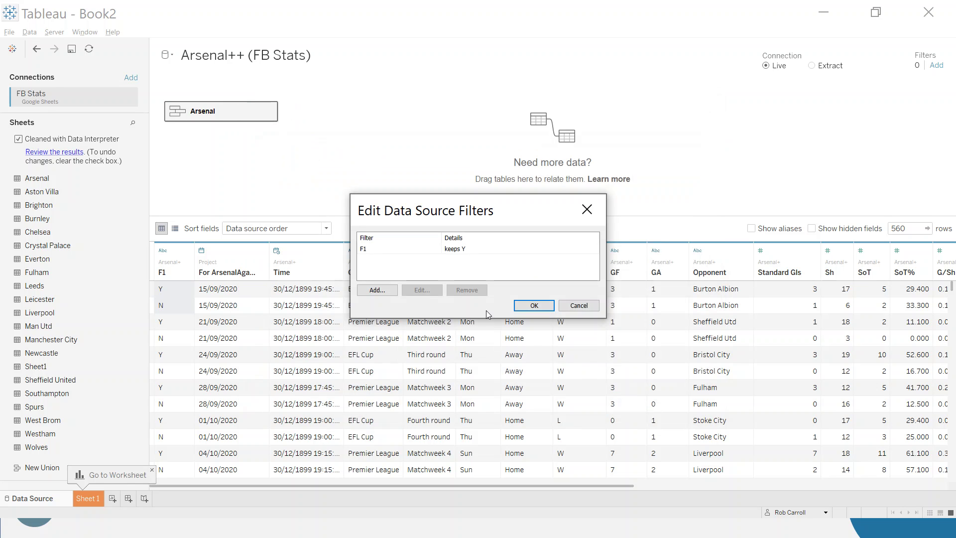
click(390, 292)
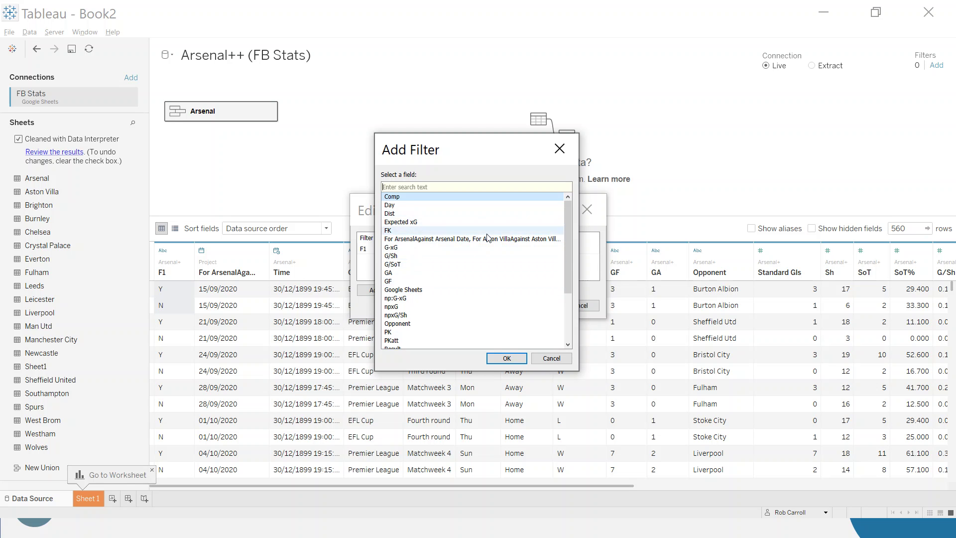
Filter the merged match date by individual dates excluding Null, and apply both filters
click(467, 239)
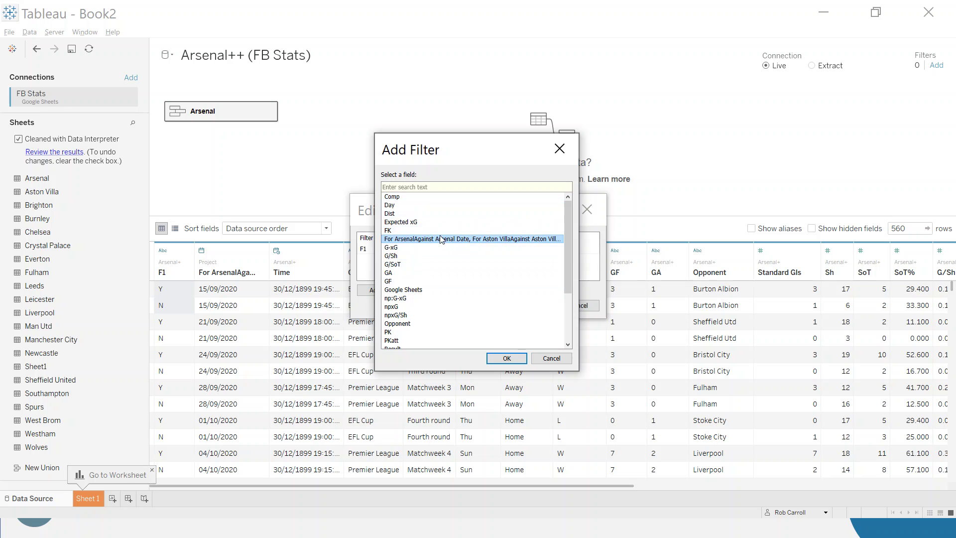
double_click(453, 241)
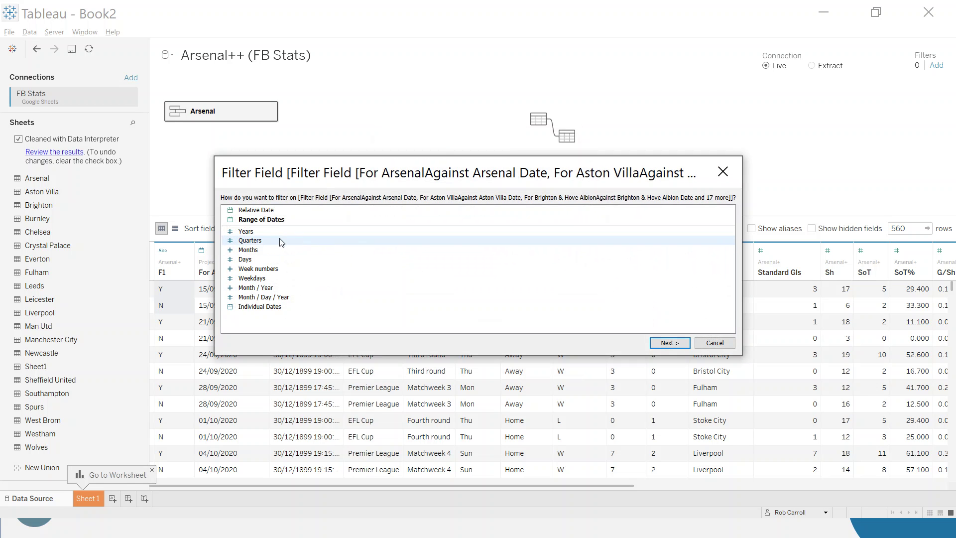
click(273, 307)
key(Escape)
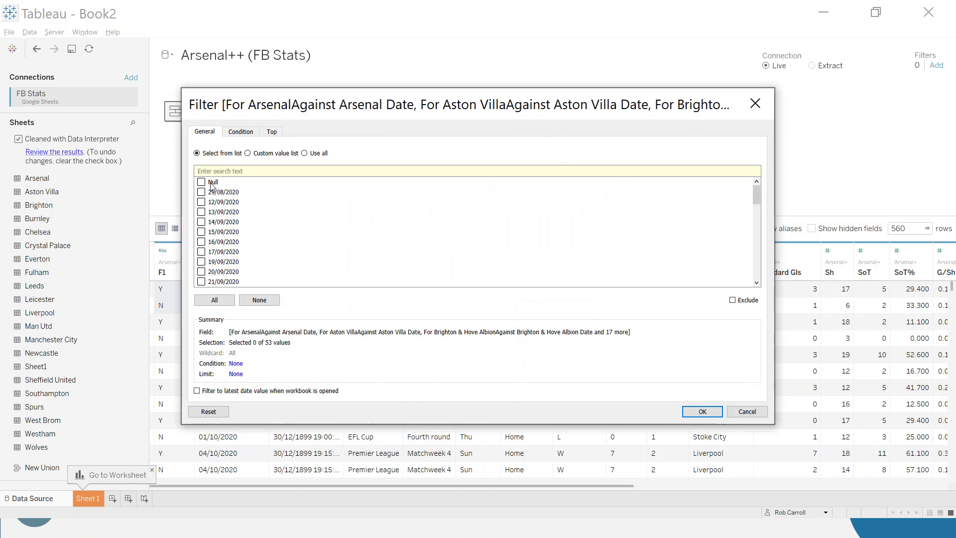
click(211, 183)
click(731, 300)
click(703, 411)
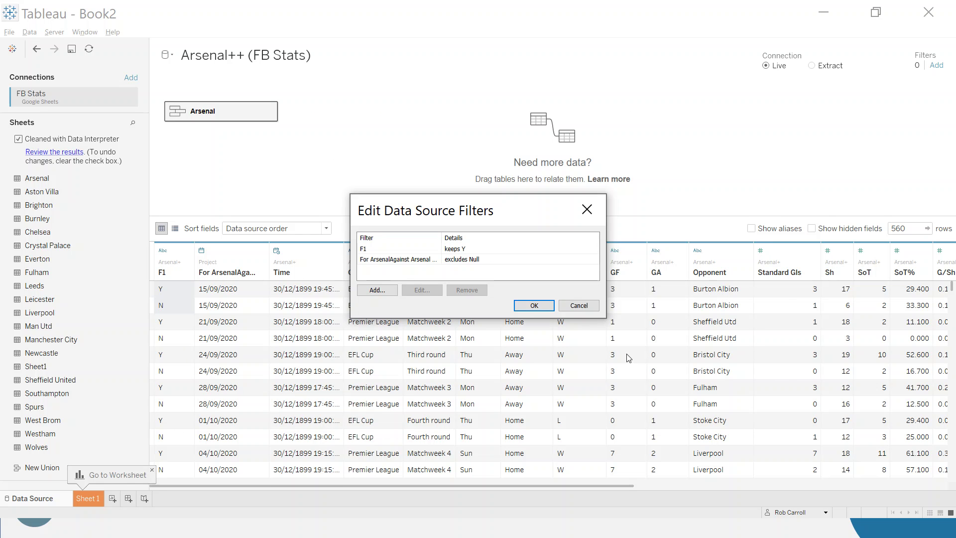
click(533, 307)
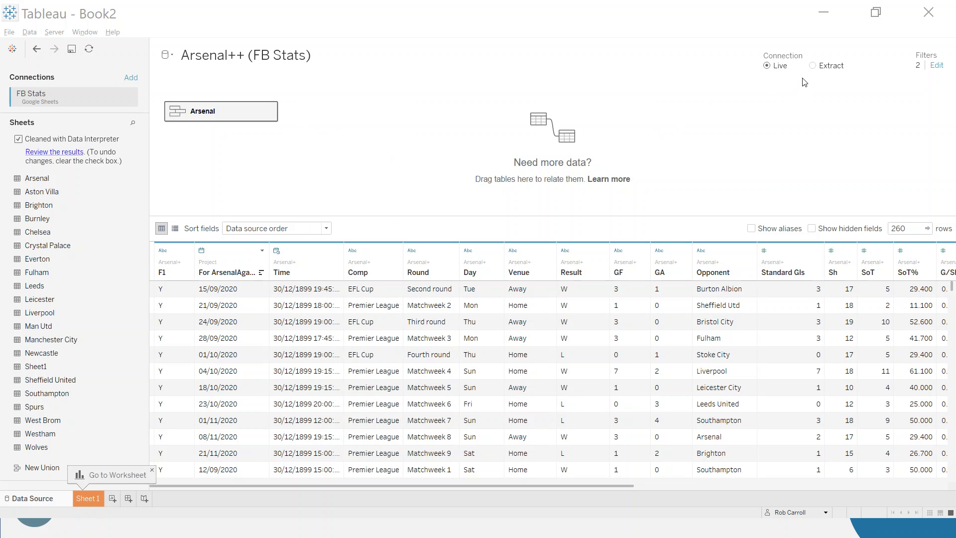
Switch the connection from Live to Extract and refresh the 260-row preview
click(814, 69)
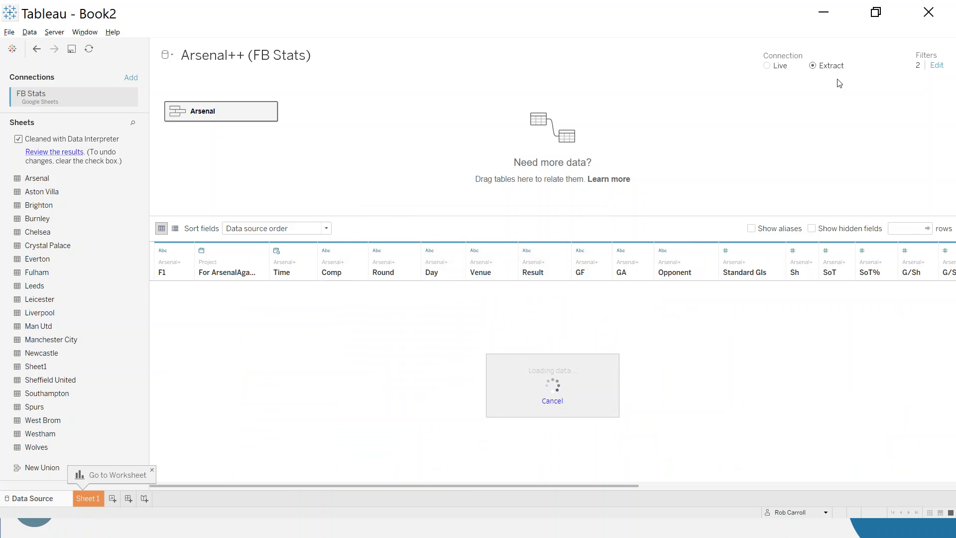
click(88, 51)
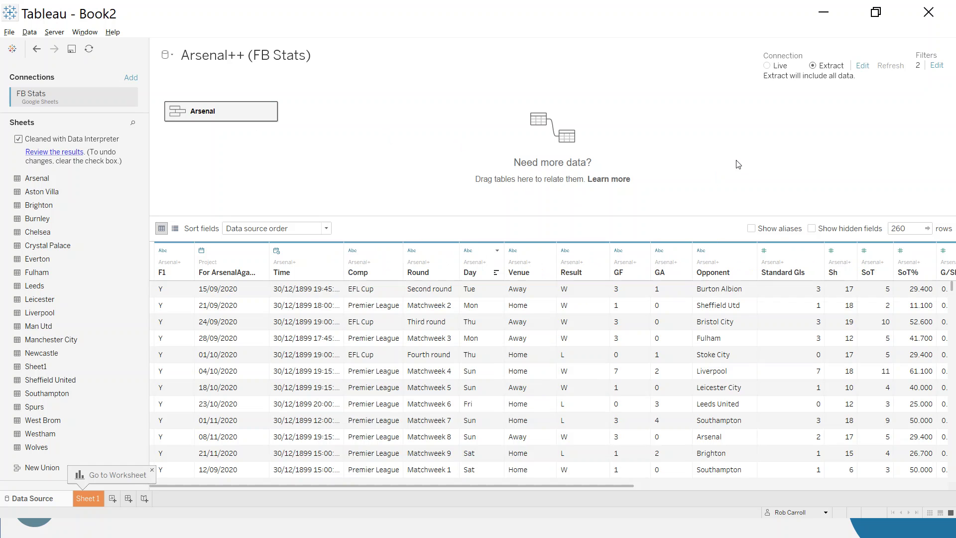
click(88, 500)
Save the extract on the Desktop as '(FB Stats).hyper'
scroll(107, 152, up, 5)
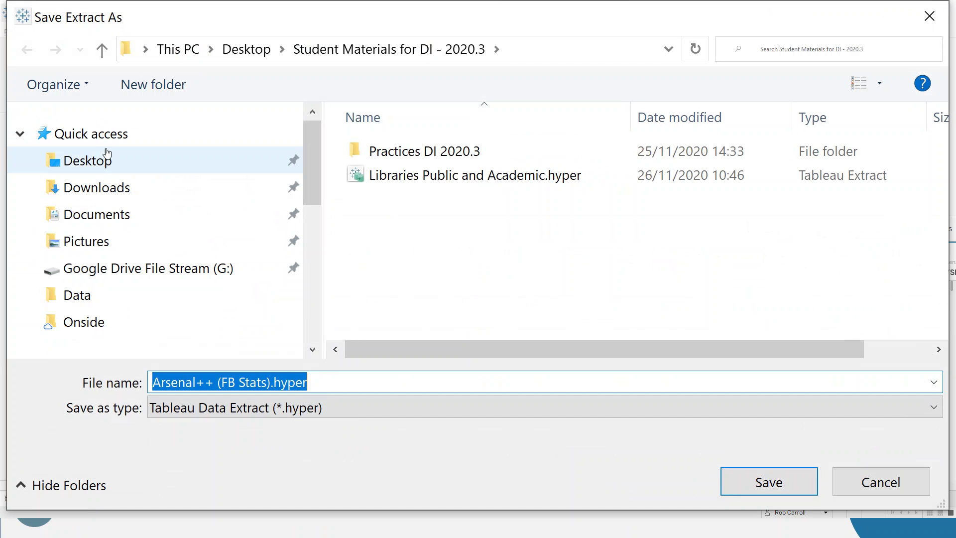
click(100, 160)
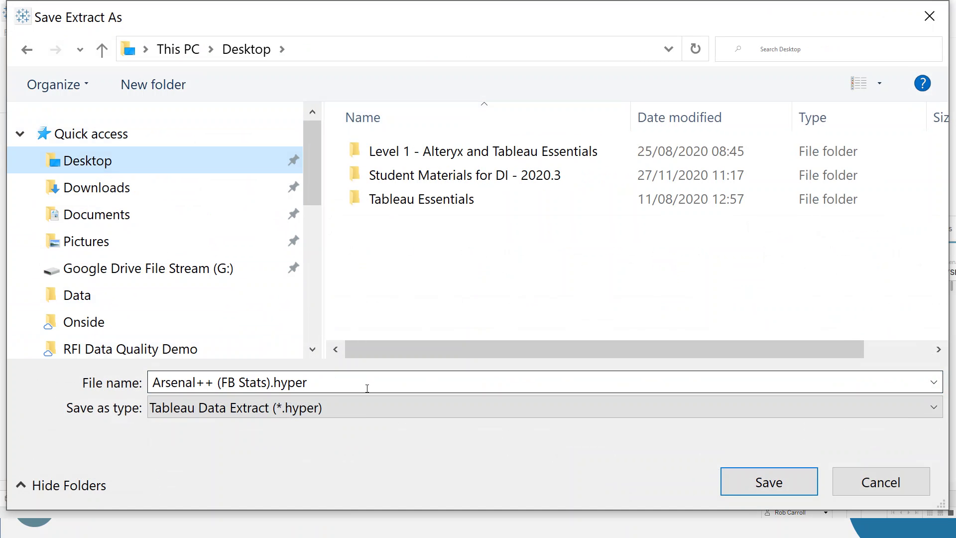
click(253, 386)
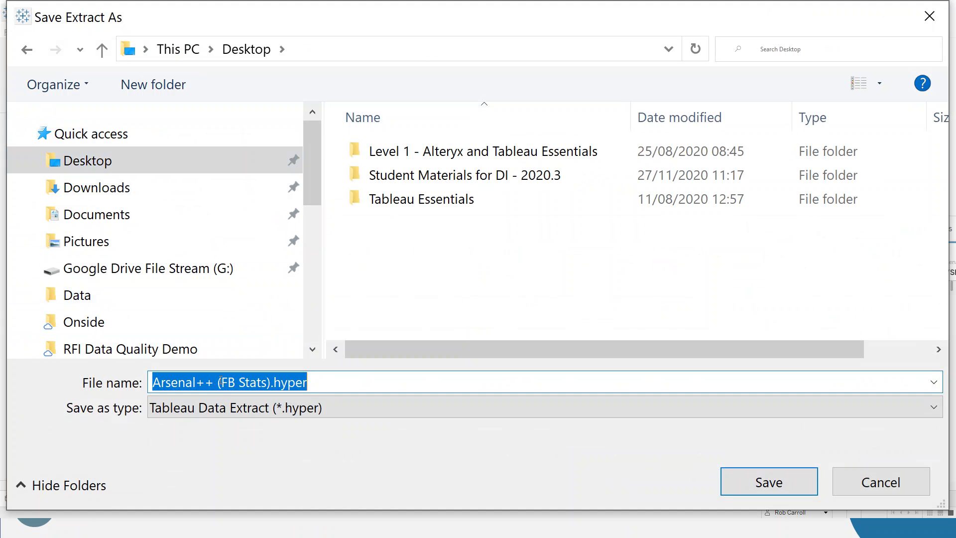
drag(220, 383, 124, 382)
key(BackSpace)
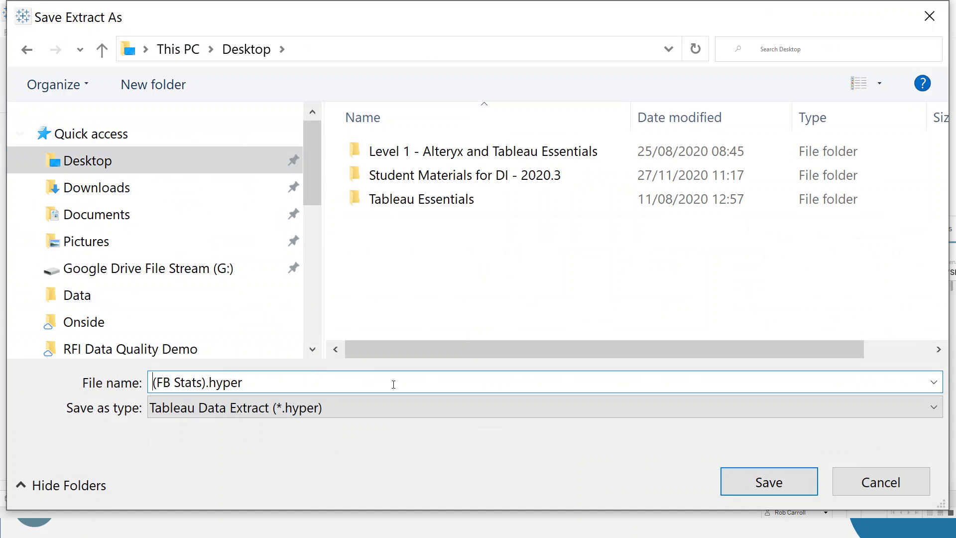
click(748, 487)
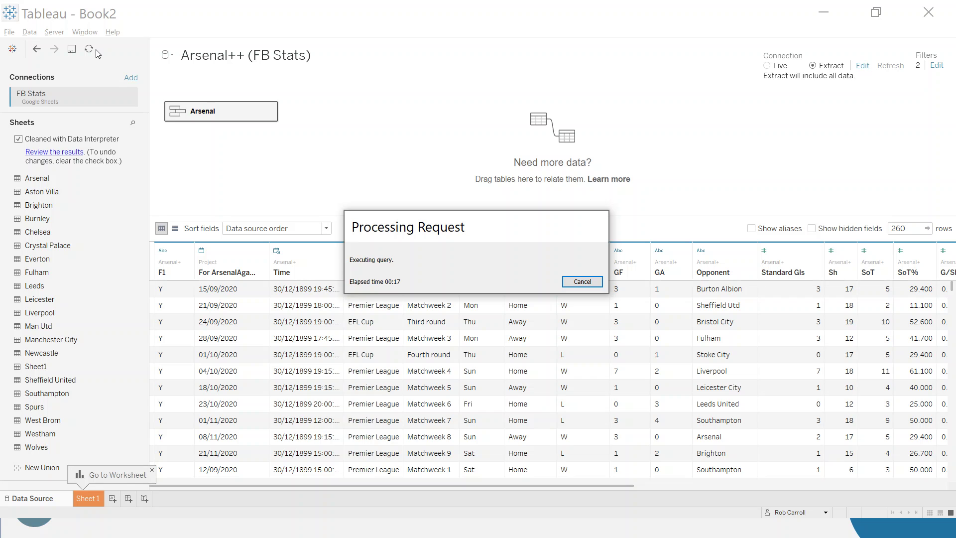
On Sheet 1, rename the 'For ArsenalAgainst...' field to Date
click(105, 476)
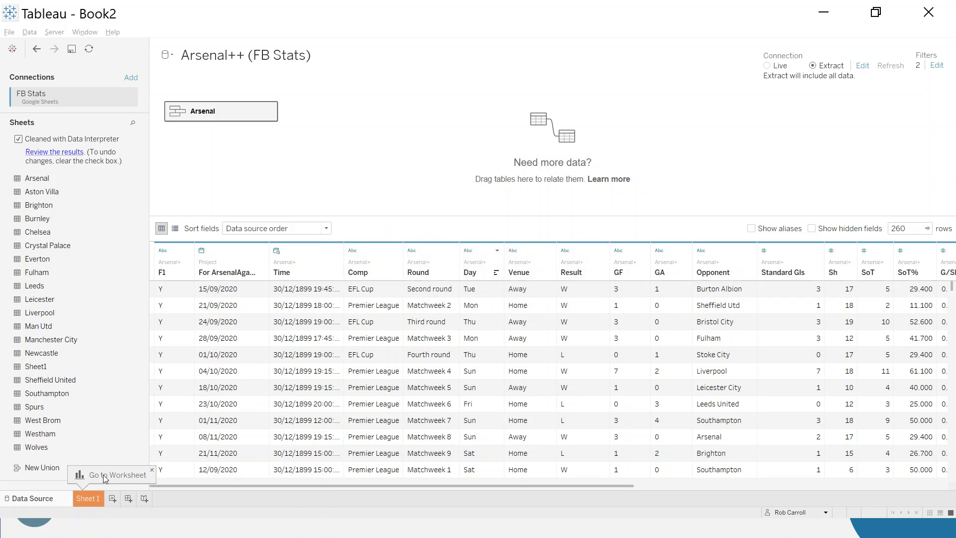
click(92, 497)
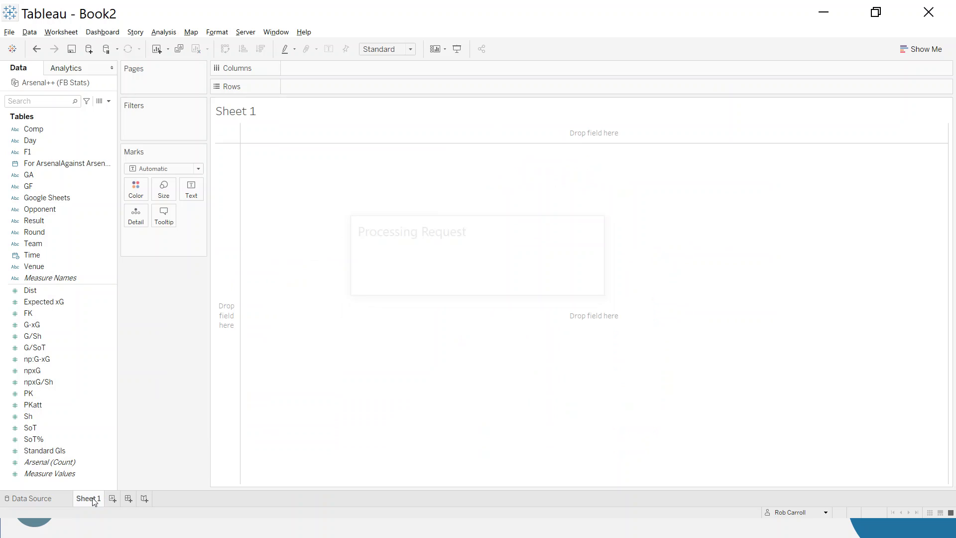
click(97, 256)
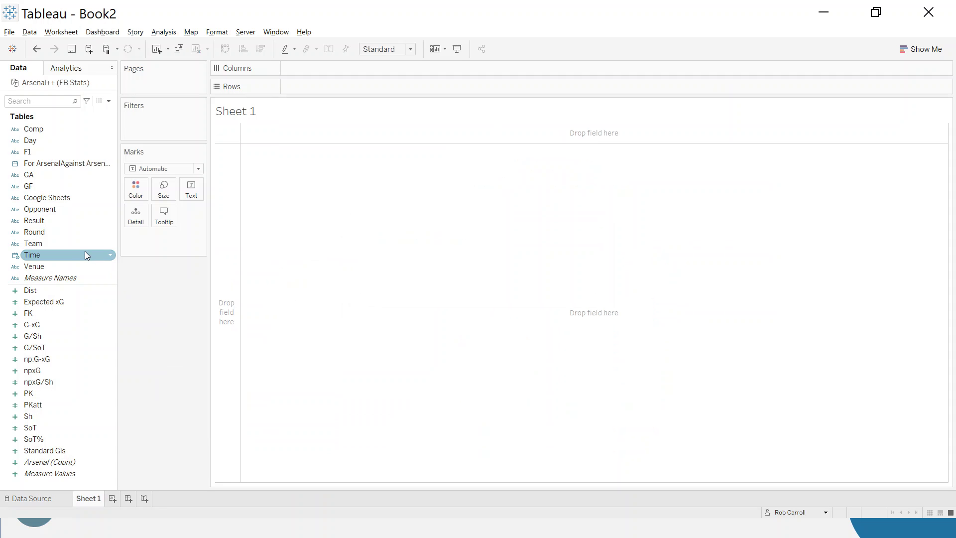
right_click(59, 164)
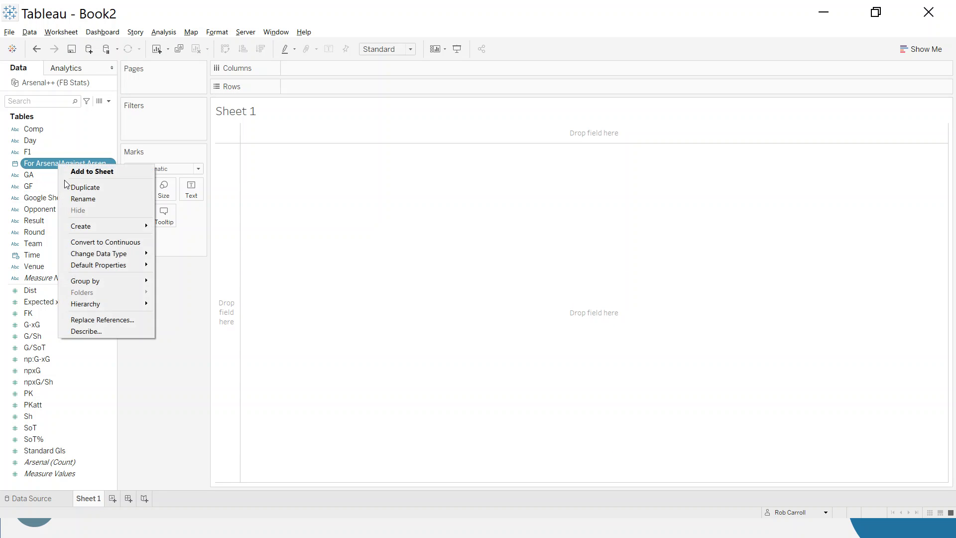
click(91, 196)
text(Da)
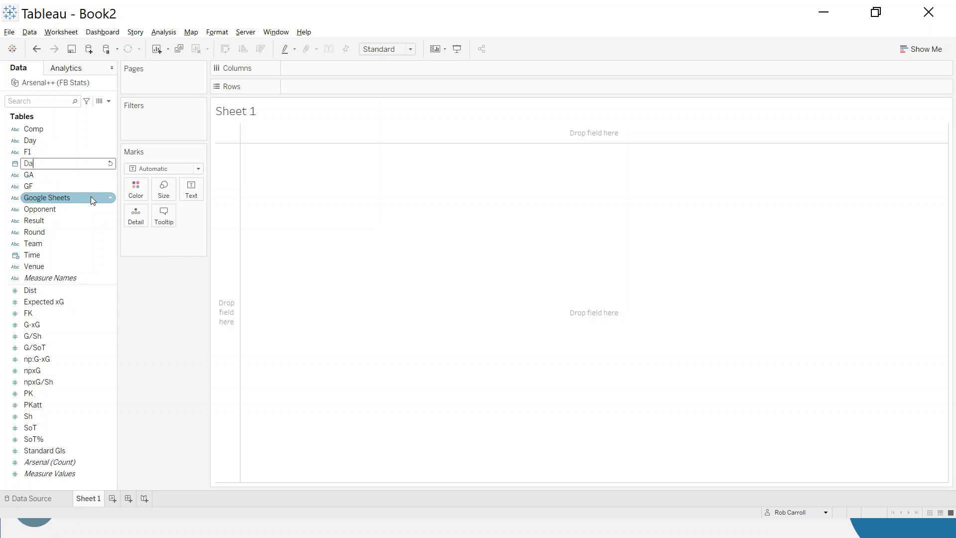
text(te)
key(Return)
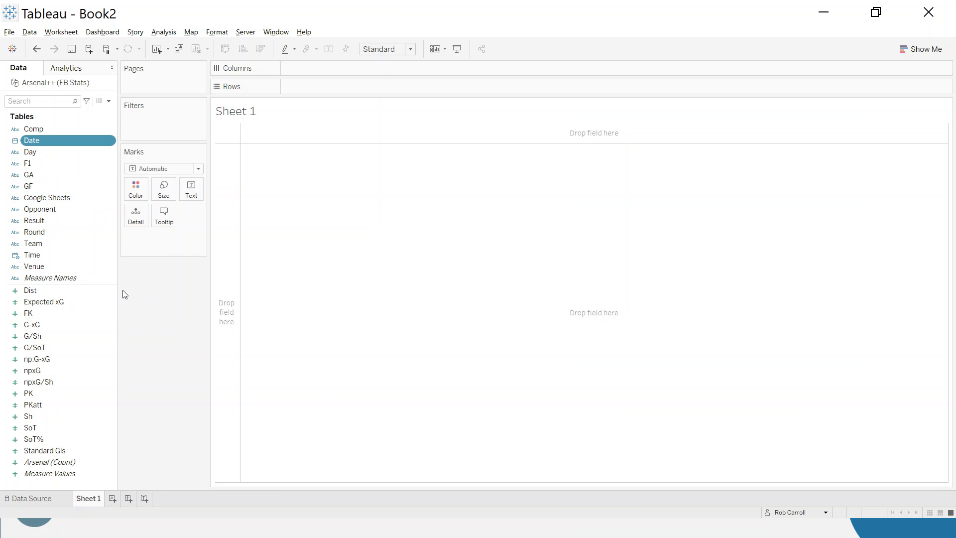
Put Team and Date on Rows, with Date as a discrete exact date
drag(41, 242, 313, 82)
click(38, 144)
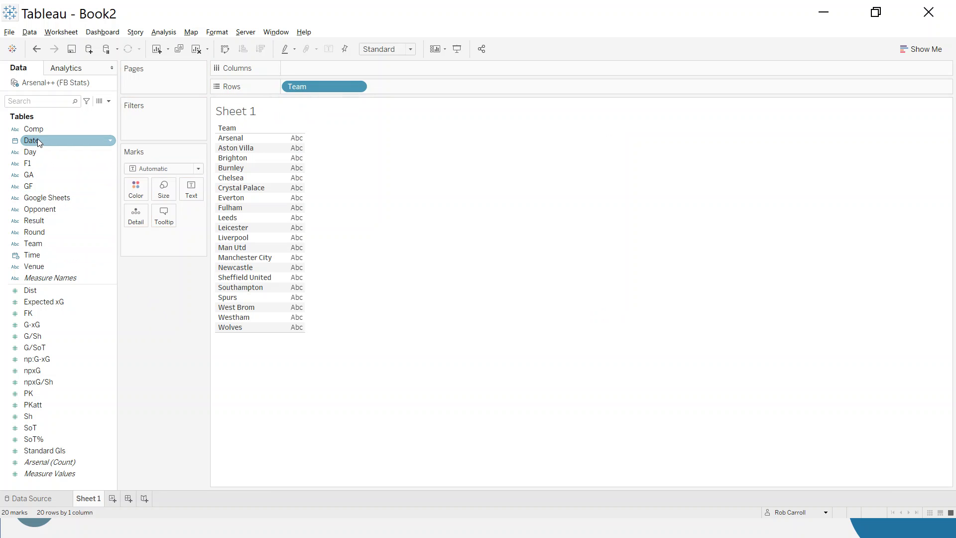
drag(37, 139, 438, 87)
click(442, 86)
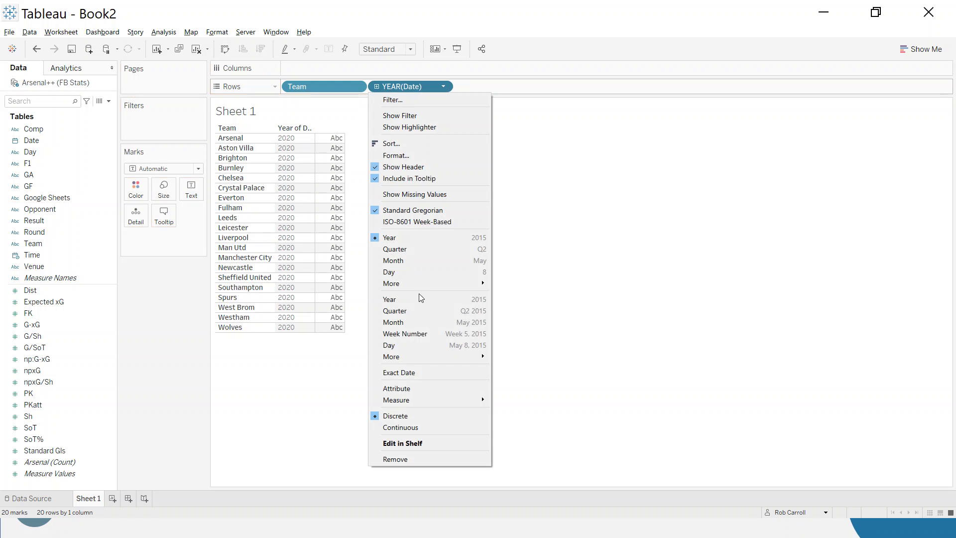
click(405, 373)
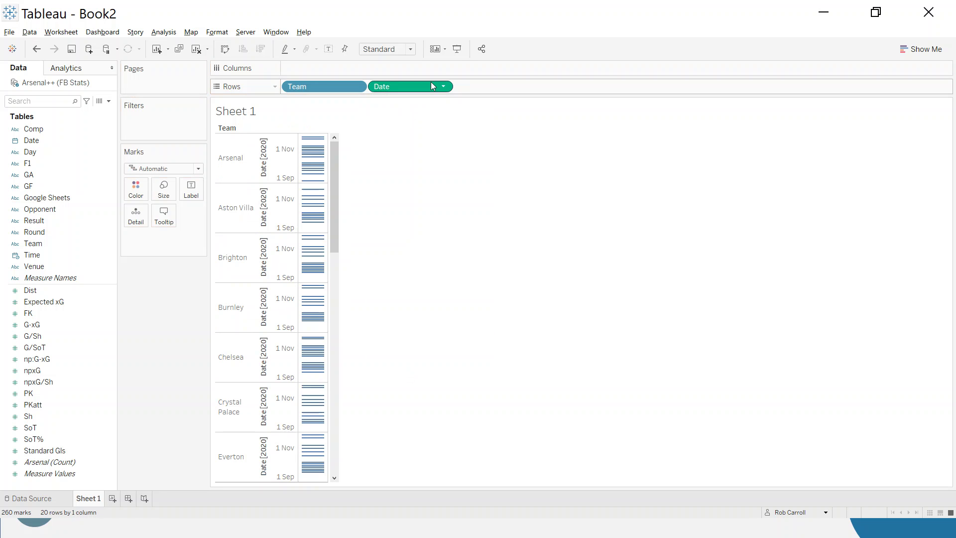
click(443, 86)
click(405, 393)
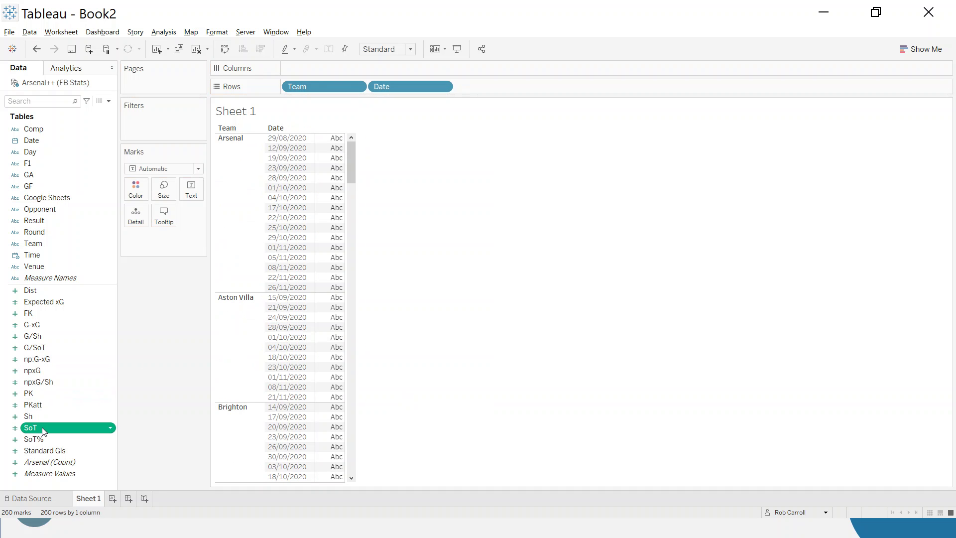
Plot SUM(SoT) on Columns and set the mark type to Bar
drag(42, 427, 312, 67)
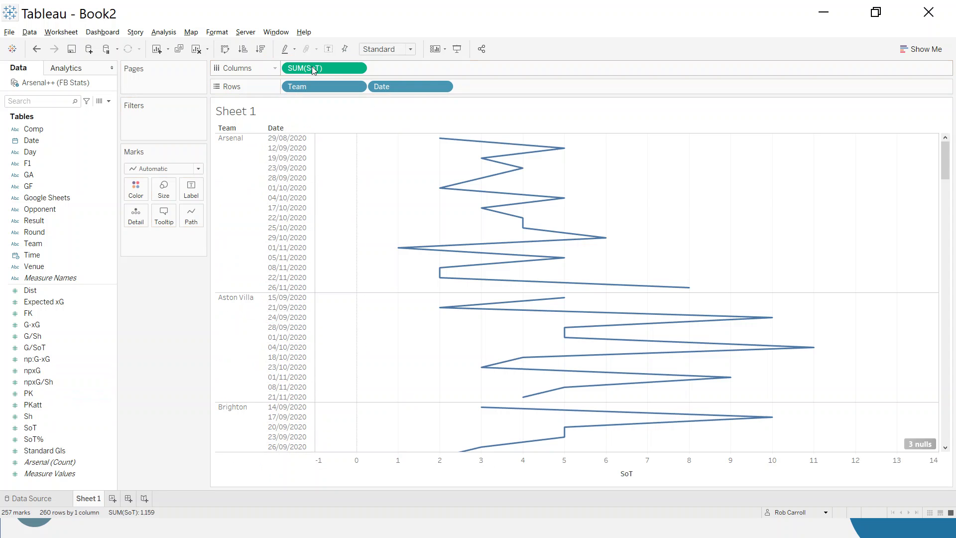
click(154, 169)
click(143, 193)
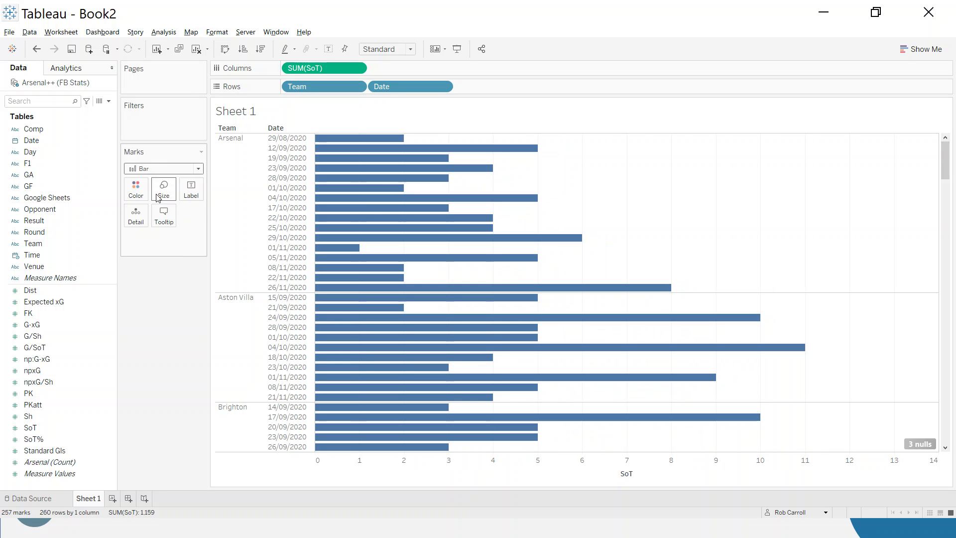
Scroll down and back up through Sheet 1's SoT bar chart to review every team's match dates
scroll(418, 237, down, 10)
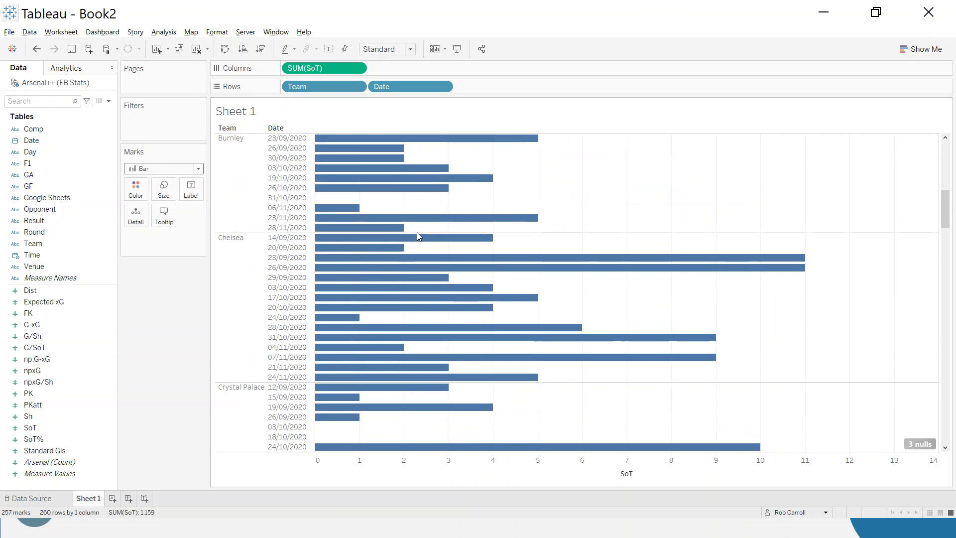
scroll(419, 236, down, 10)
scroll(418, 236, up, 18)
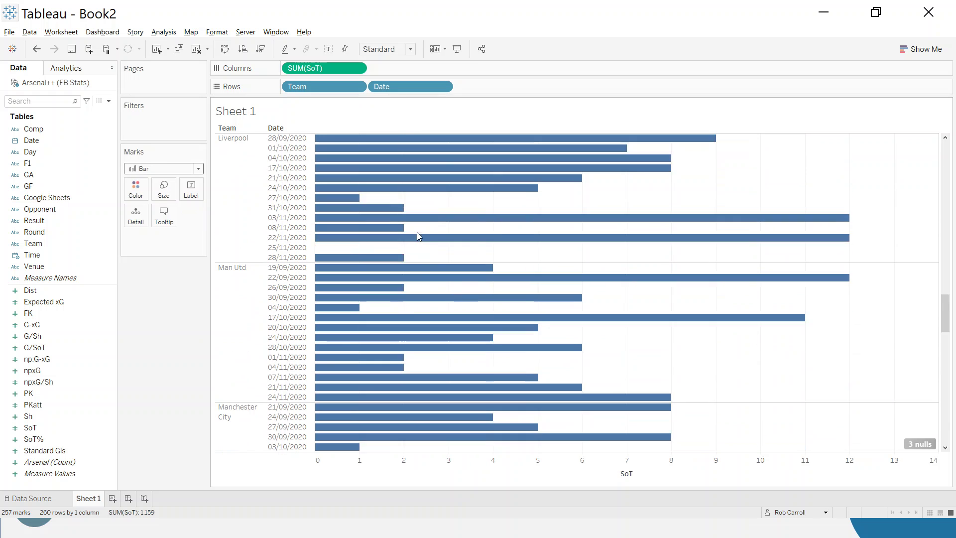
scroll(418, 236, up, 6)
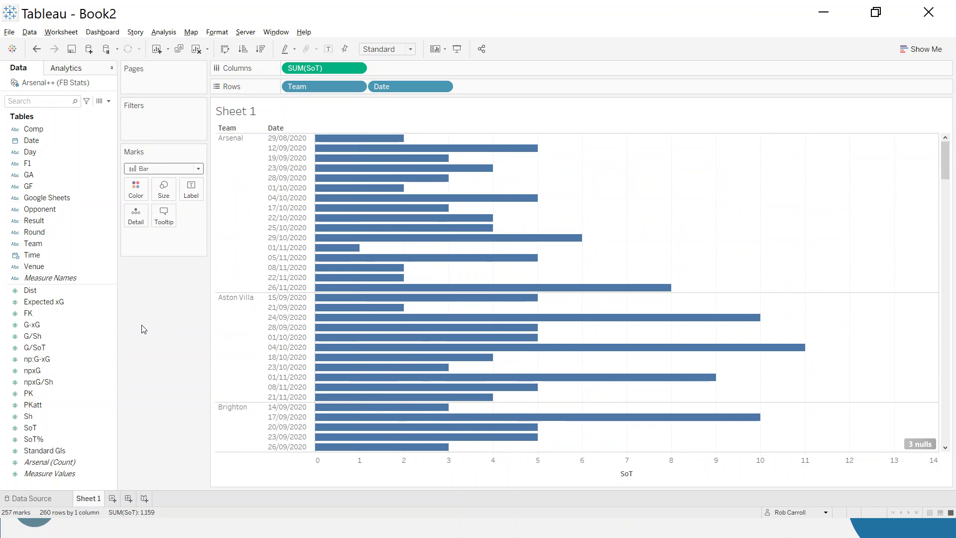